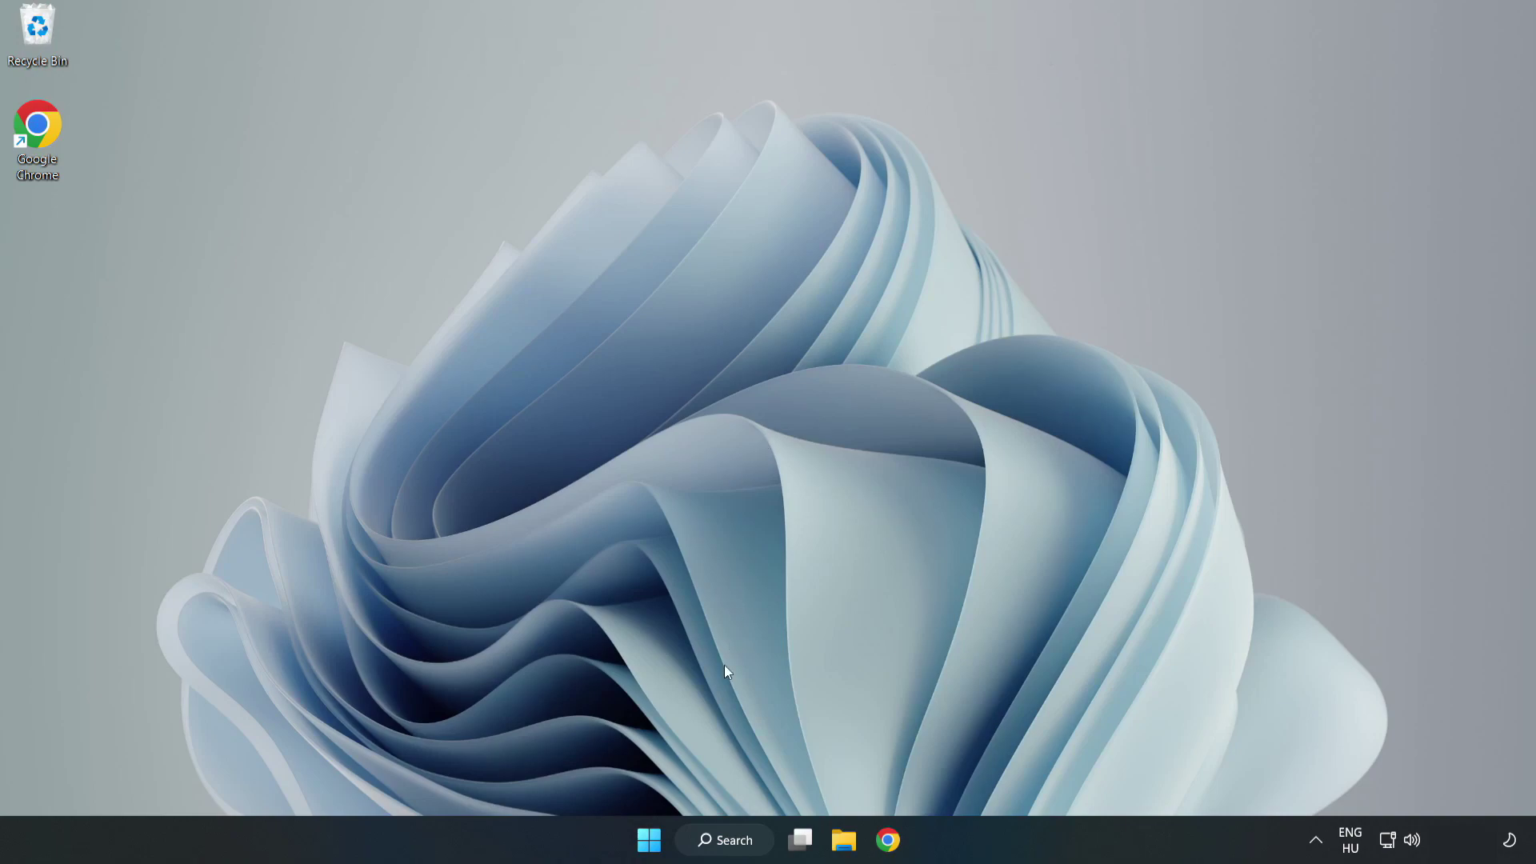
Search for 'device manager' and launch Device Manager from the best match.
{"action": "left_click", "coordinate": [729, 844]}
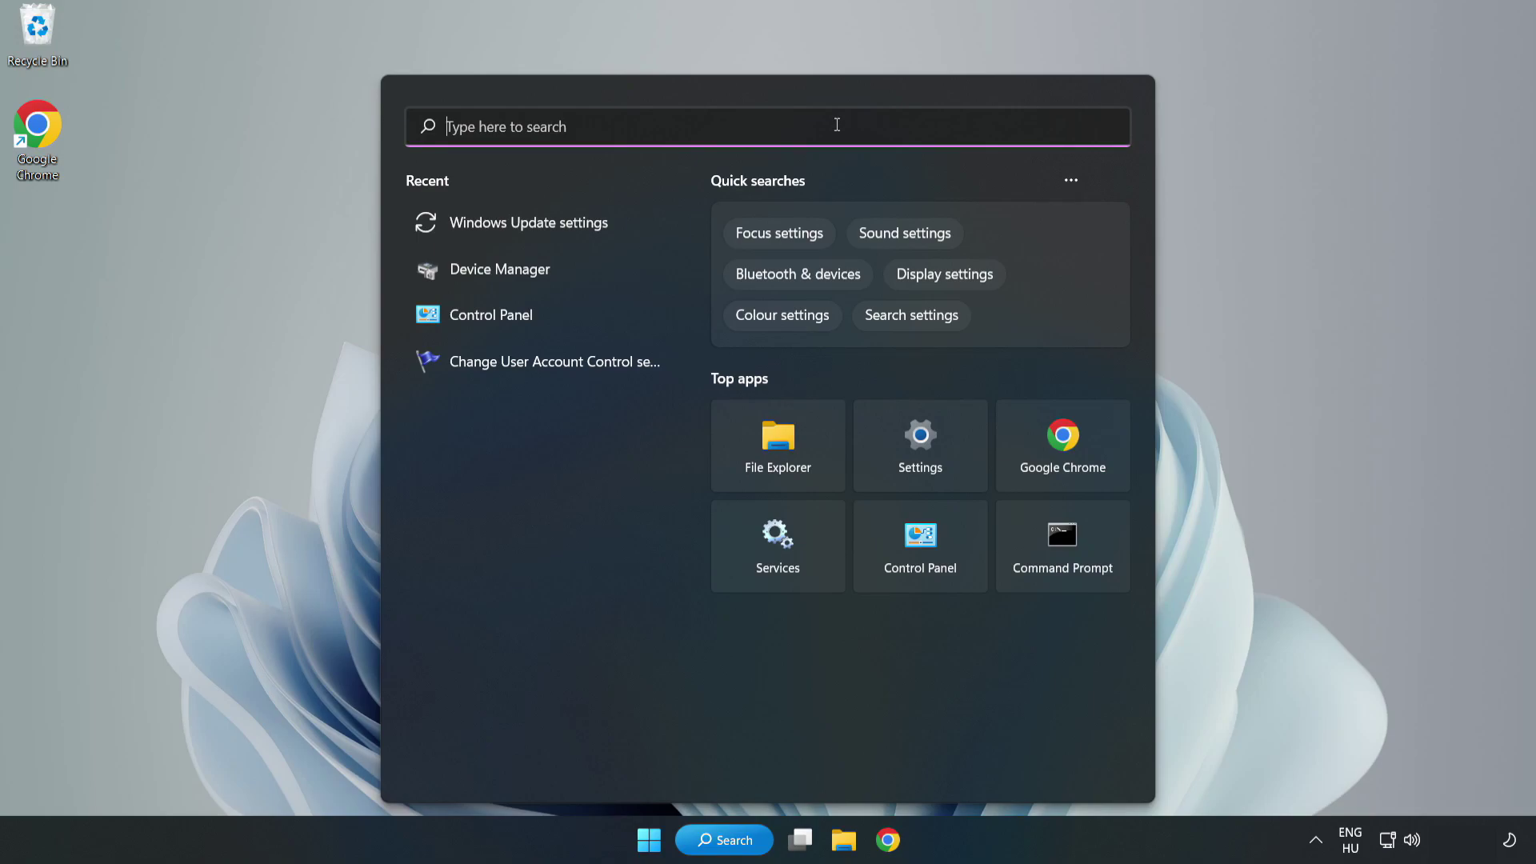
{"action": "type", "text": "device "}
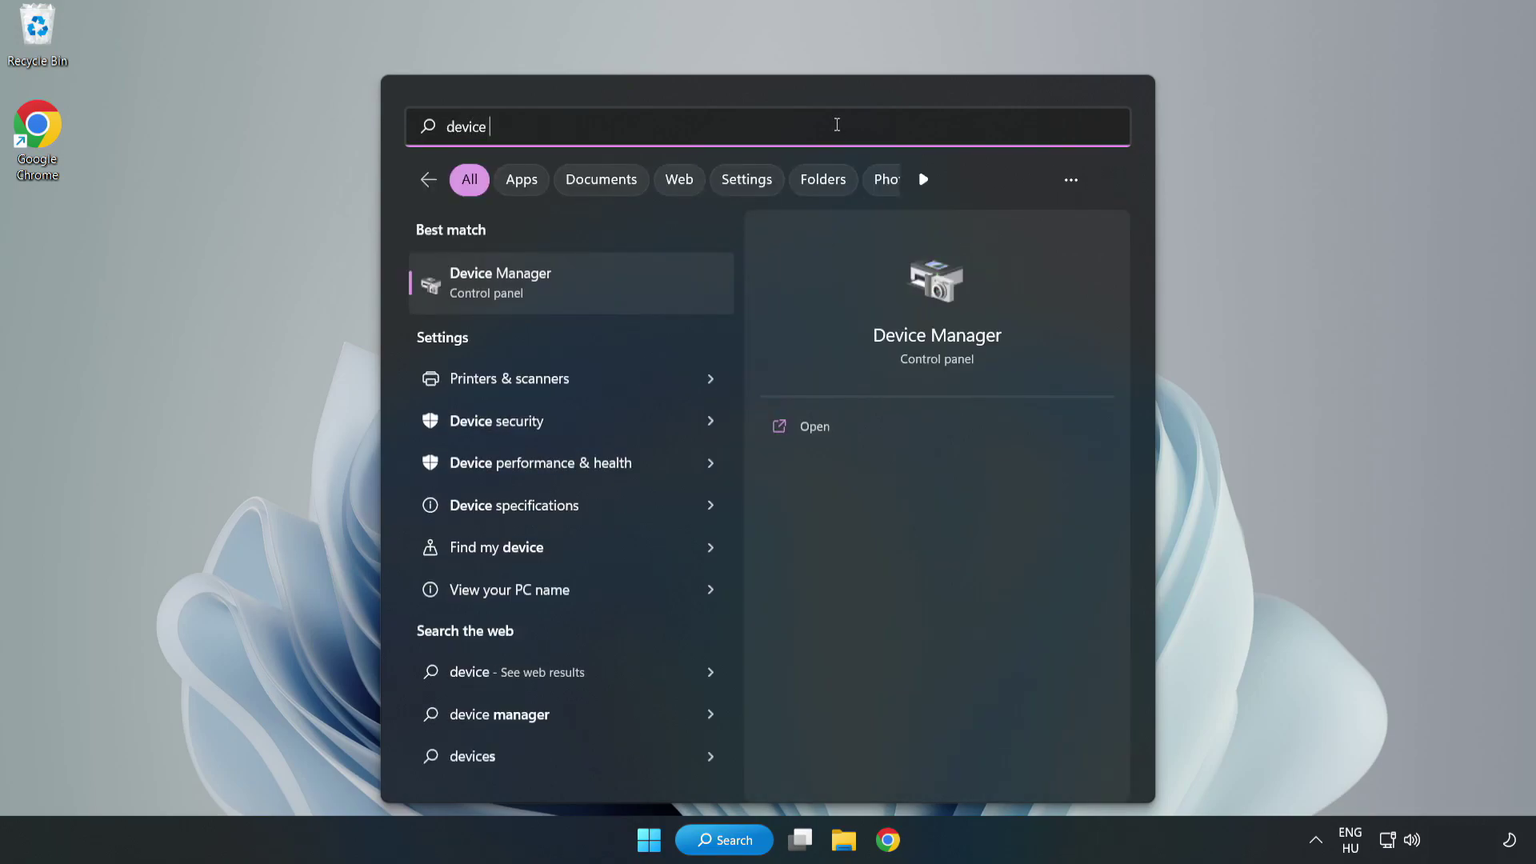
{"action": "type", "text": "manager"}
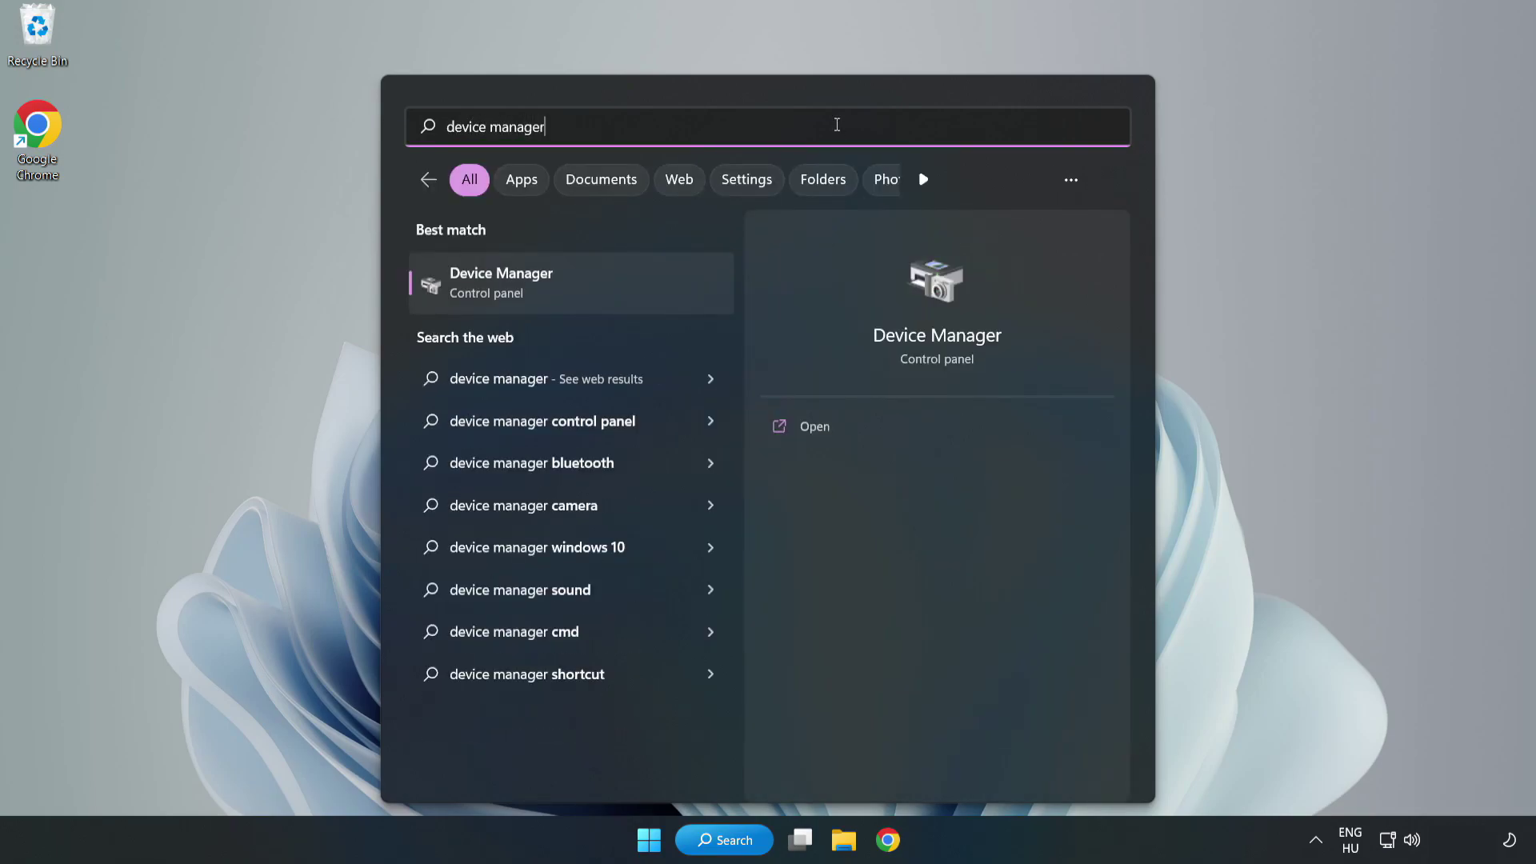
{"action": "left_click", "coordinate": [573, 297]}
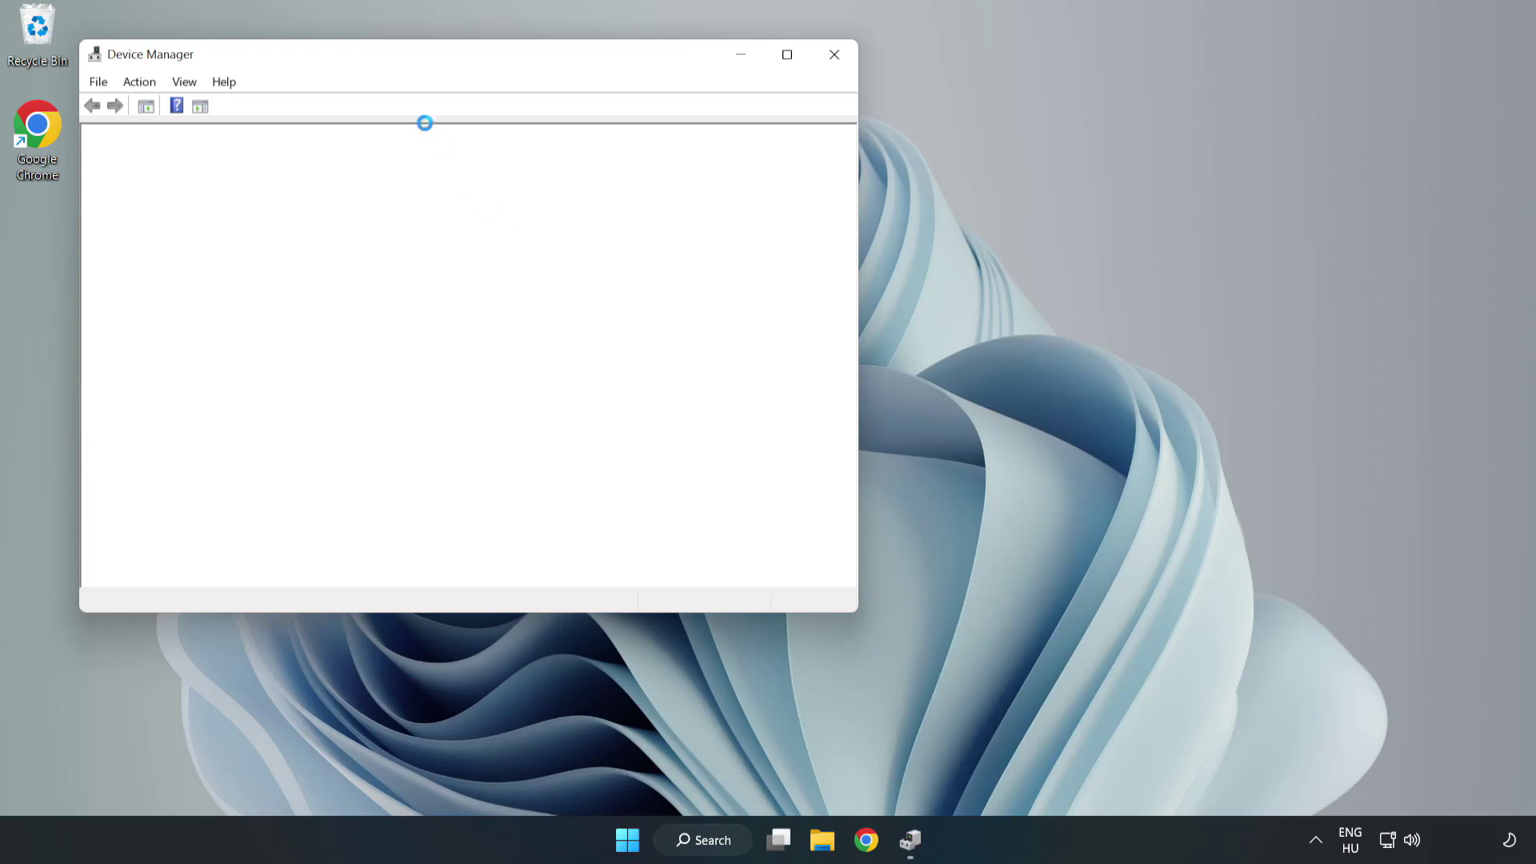
Run an automatic driver search for the VMware SVGA 3D adapter, confirming the best driver is installed.
{"action": "left_click_drag", "start_coordinate": [412, 60], "coordinate": [686, 137]}
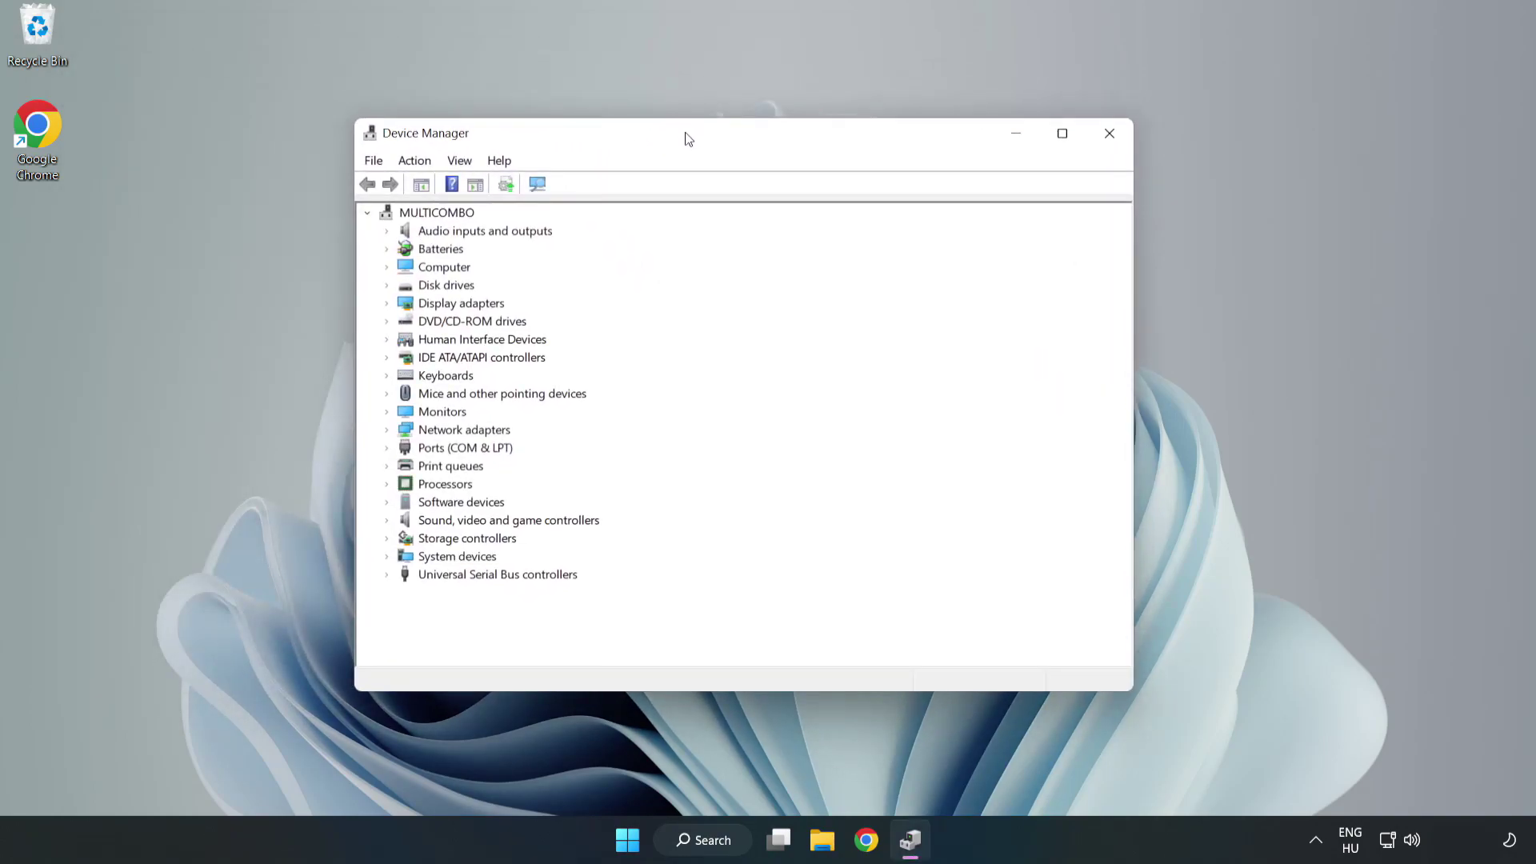
{"action": "left_click", "coordinate": [416, 307]}
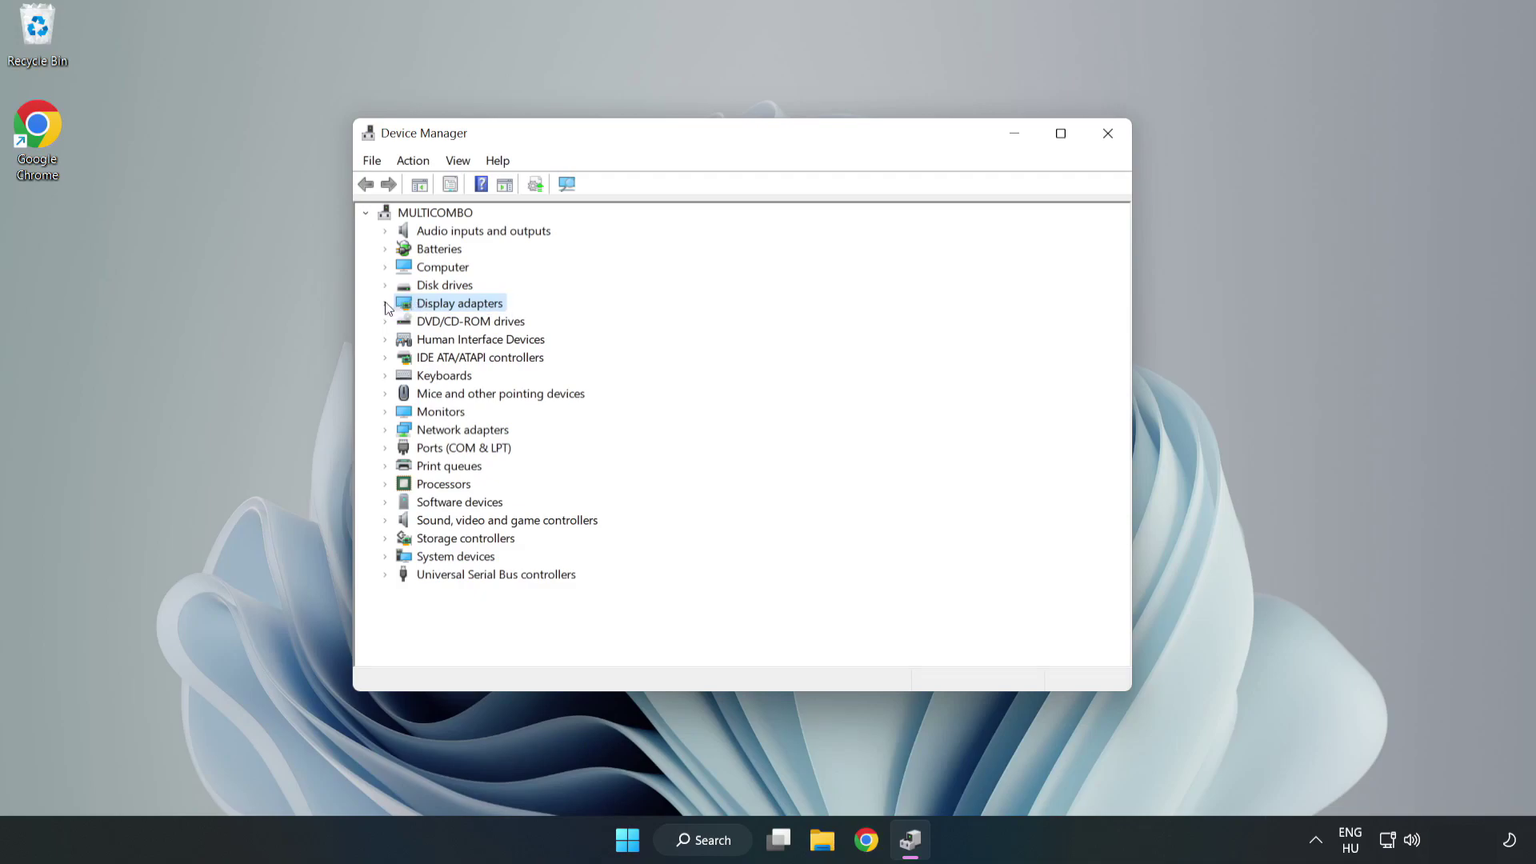
{"action": "left_click", "coordinate": [385, 305]}
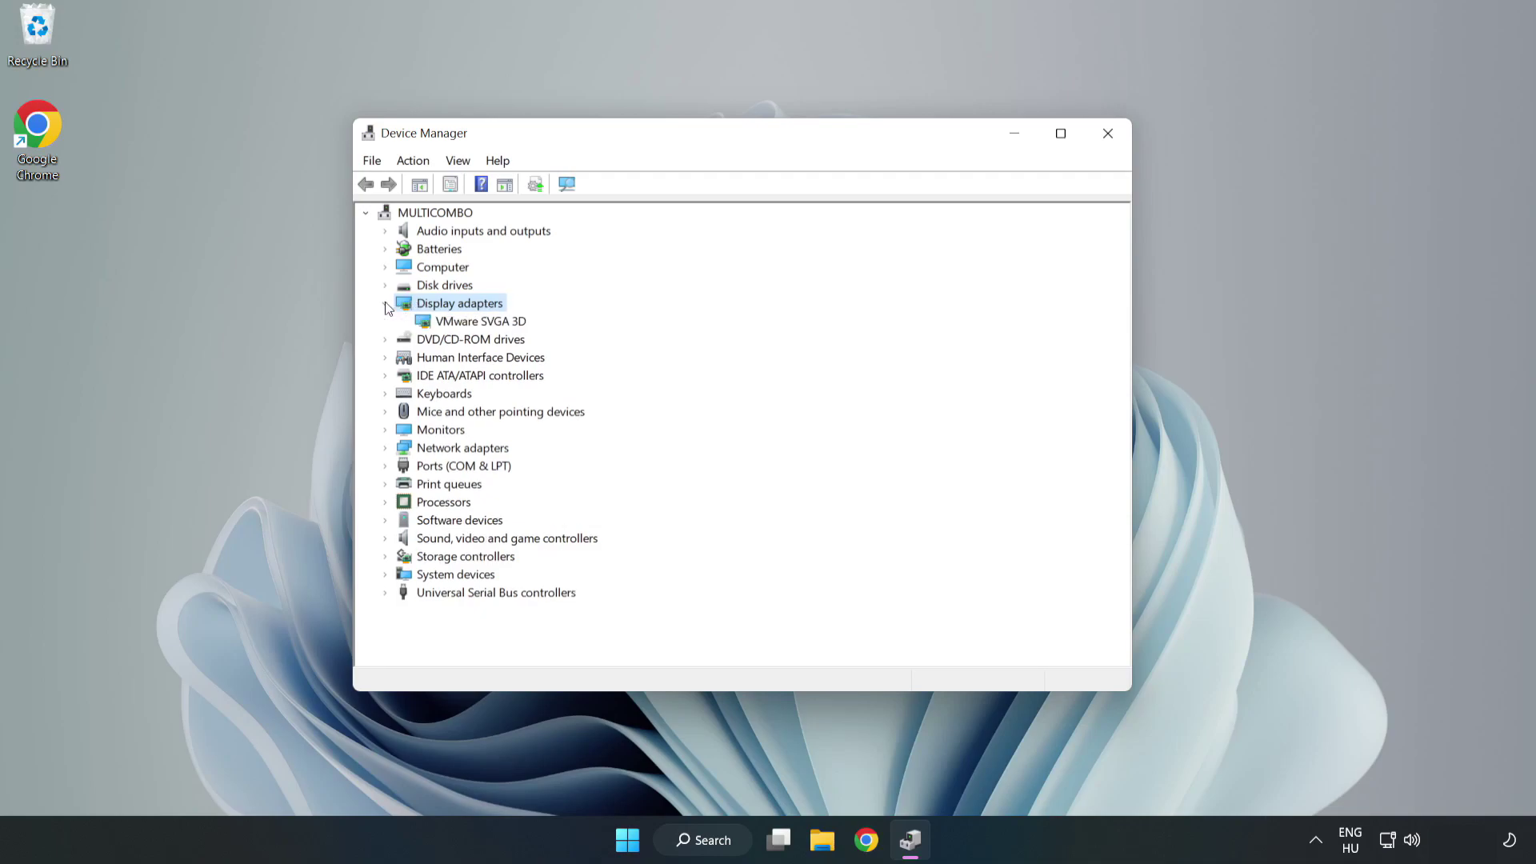
{"action": "left_click", "coordinate": [423, 322]}
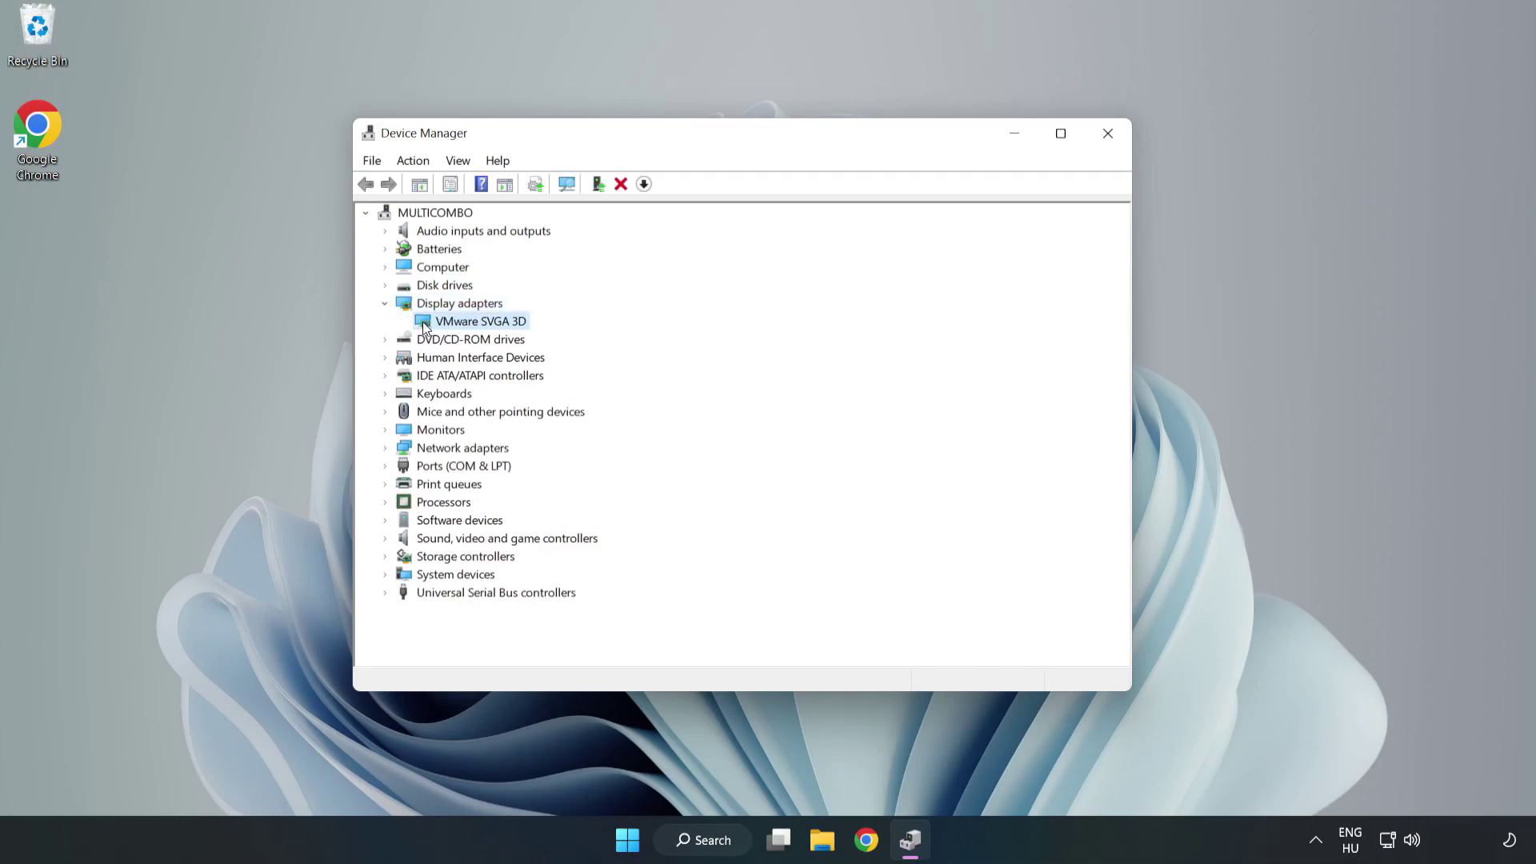
{"action": "right_click", "coordinate": [478, 329]}
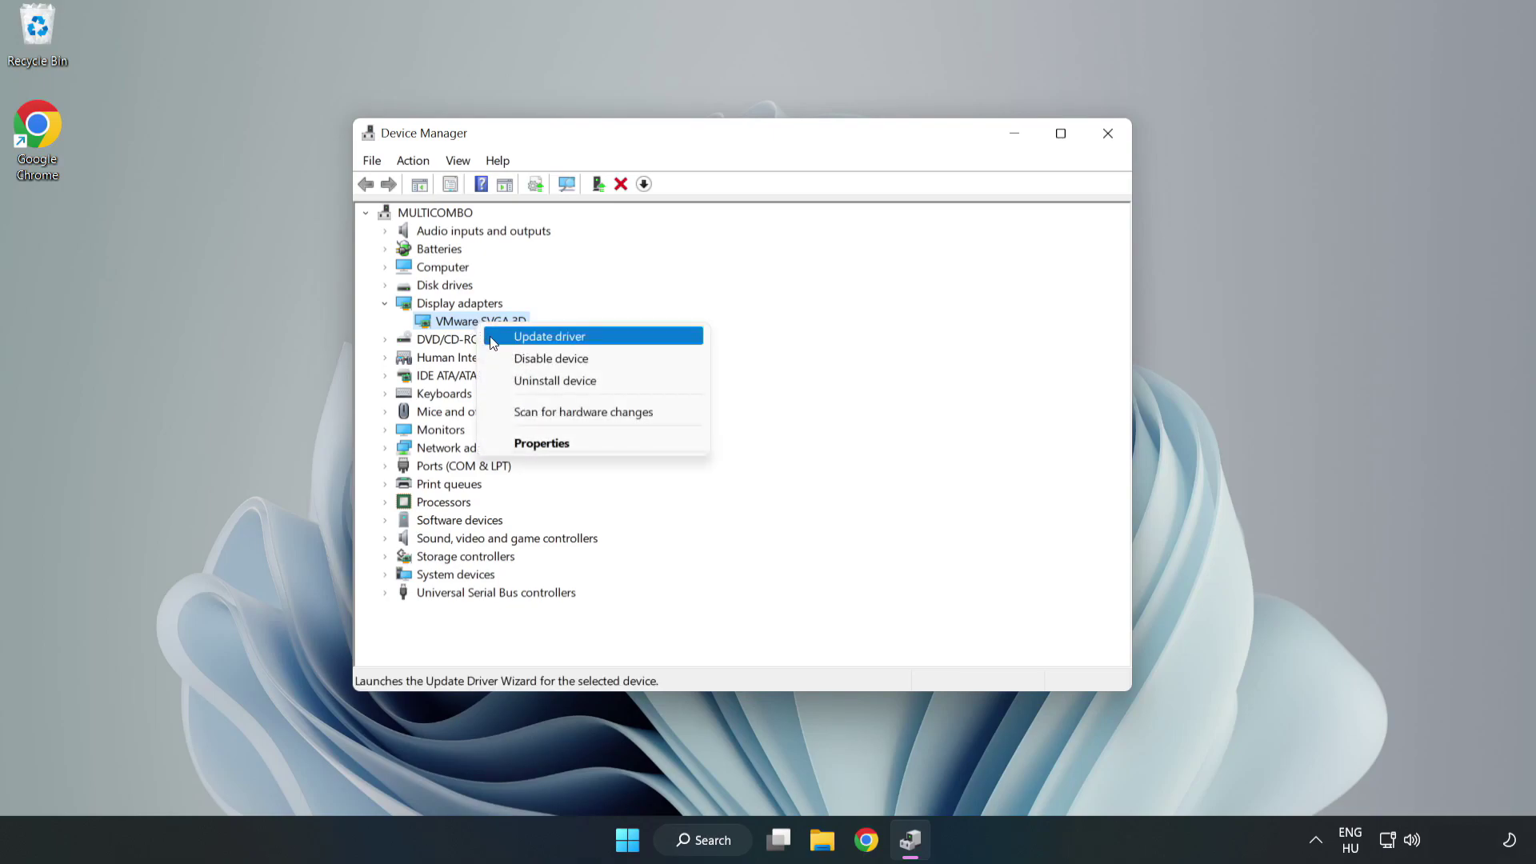
{"action": "left_click", "coordinate": [595, 345]}
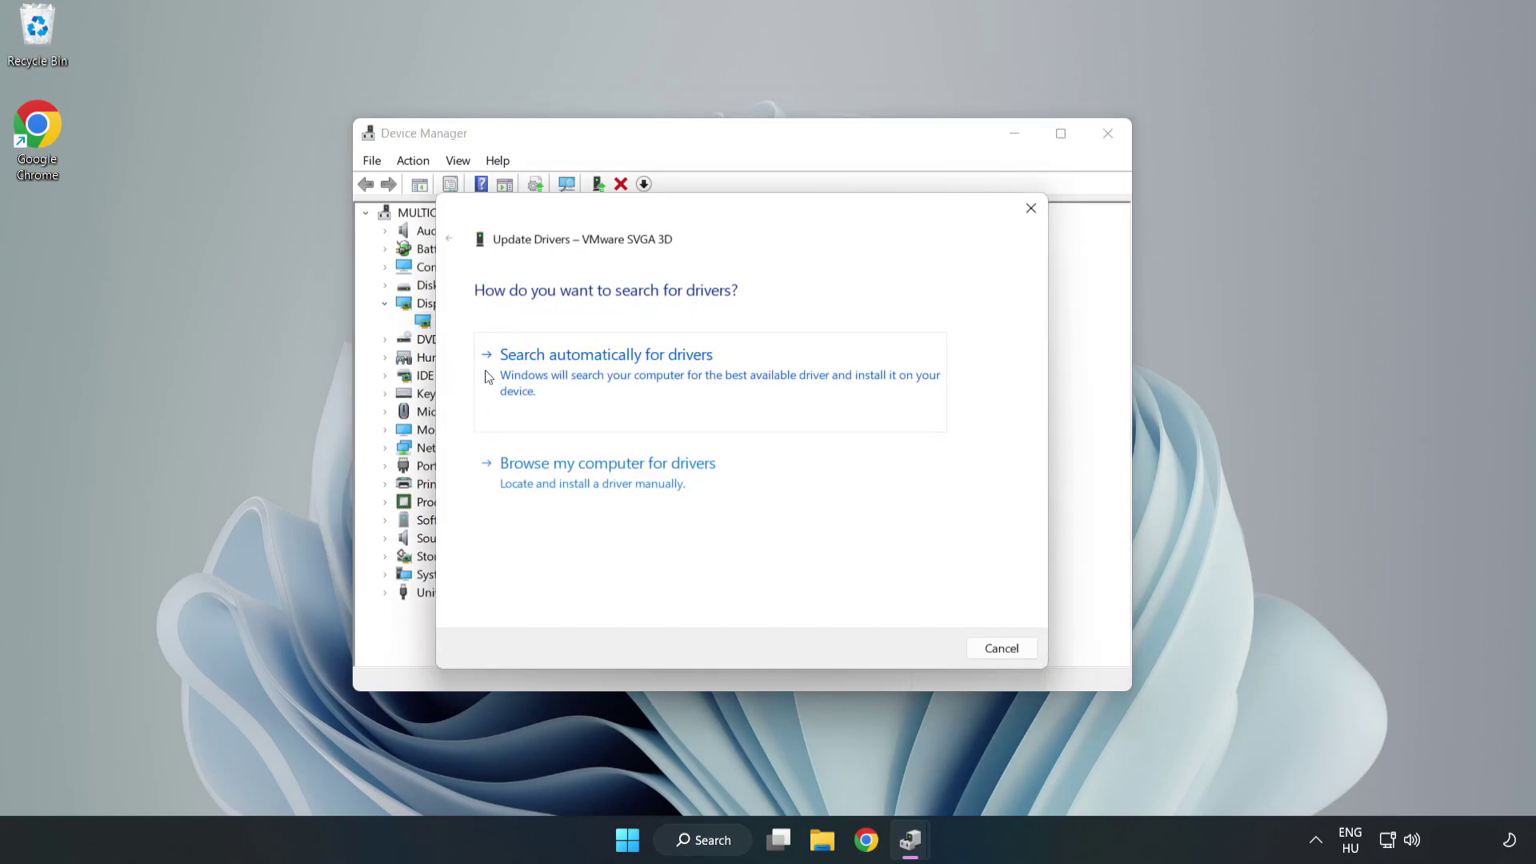
{"action": "left_click", "coordinate": [612, 375]}
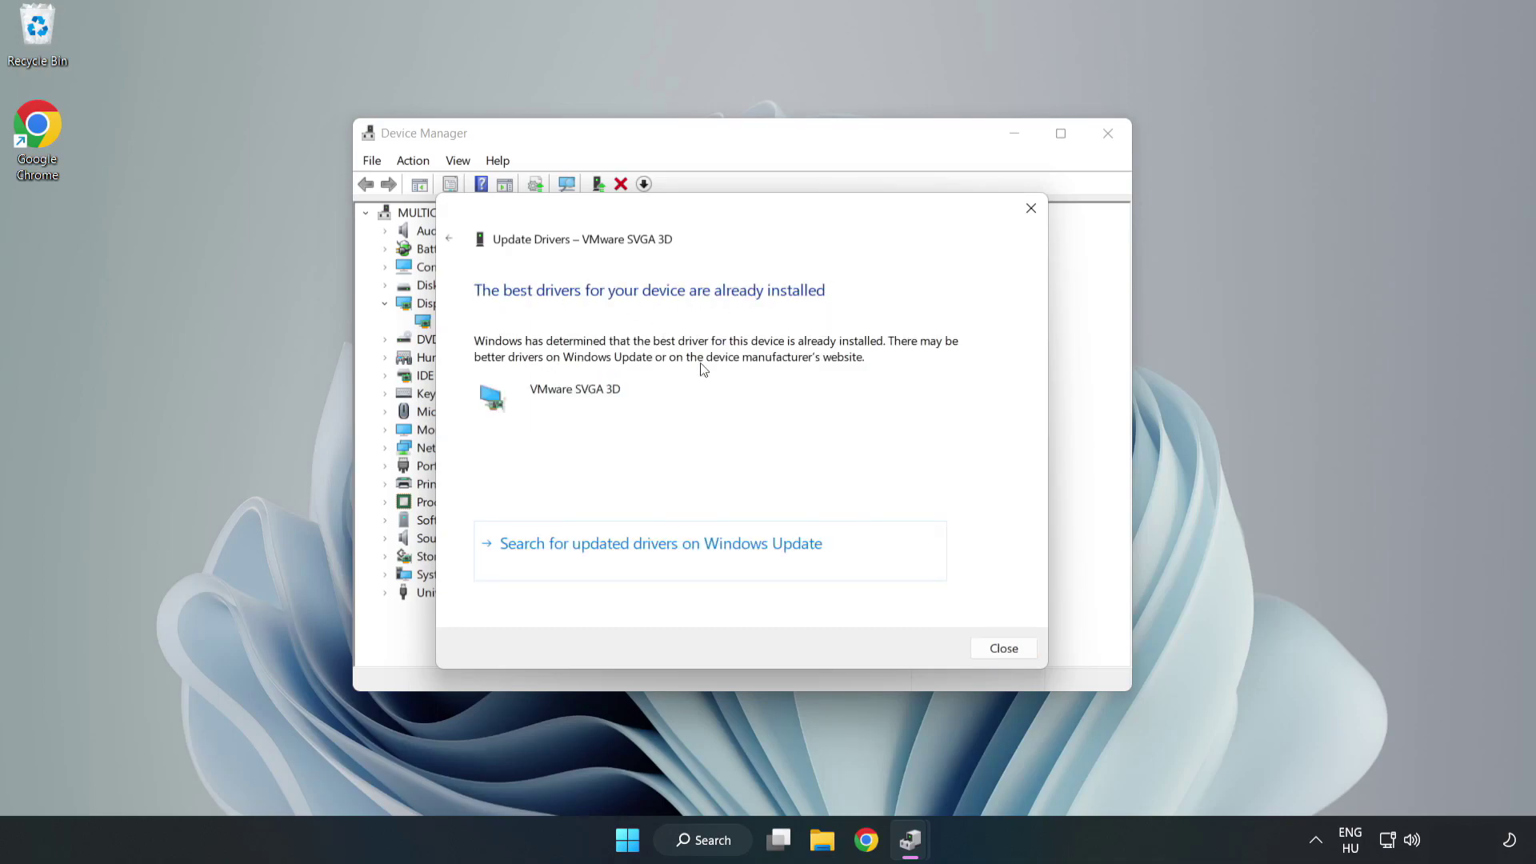
{"action": "left_click", "coordinate": [1009, 650]}
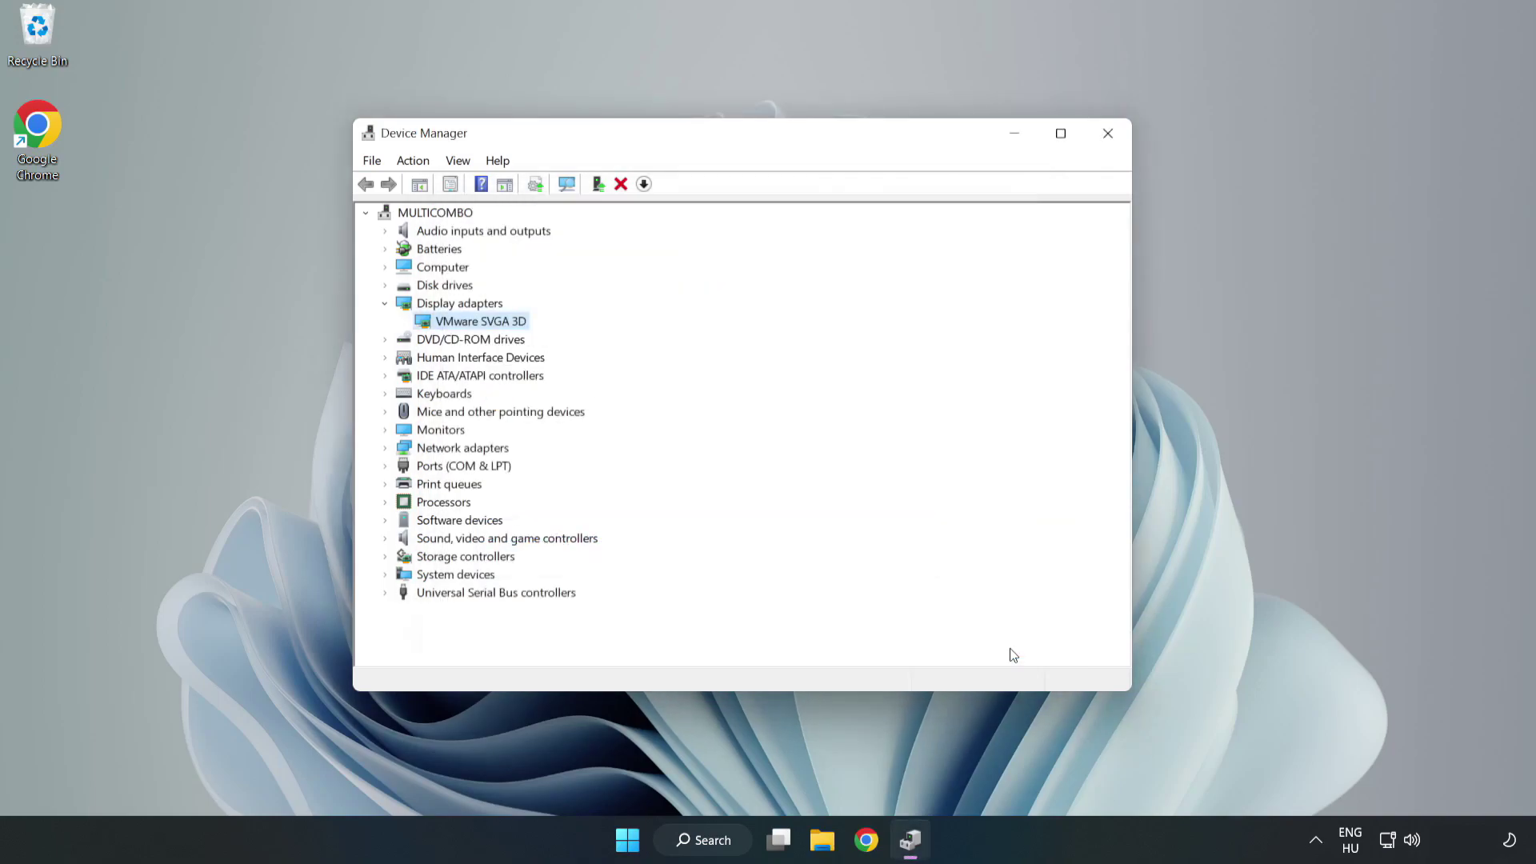
Close Device Manager and open the Windows Update settings page by searching 'updates'.
{"action": "left_click", "coordinate": [1108, 135]}
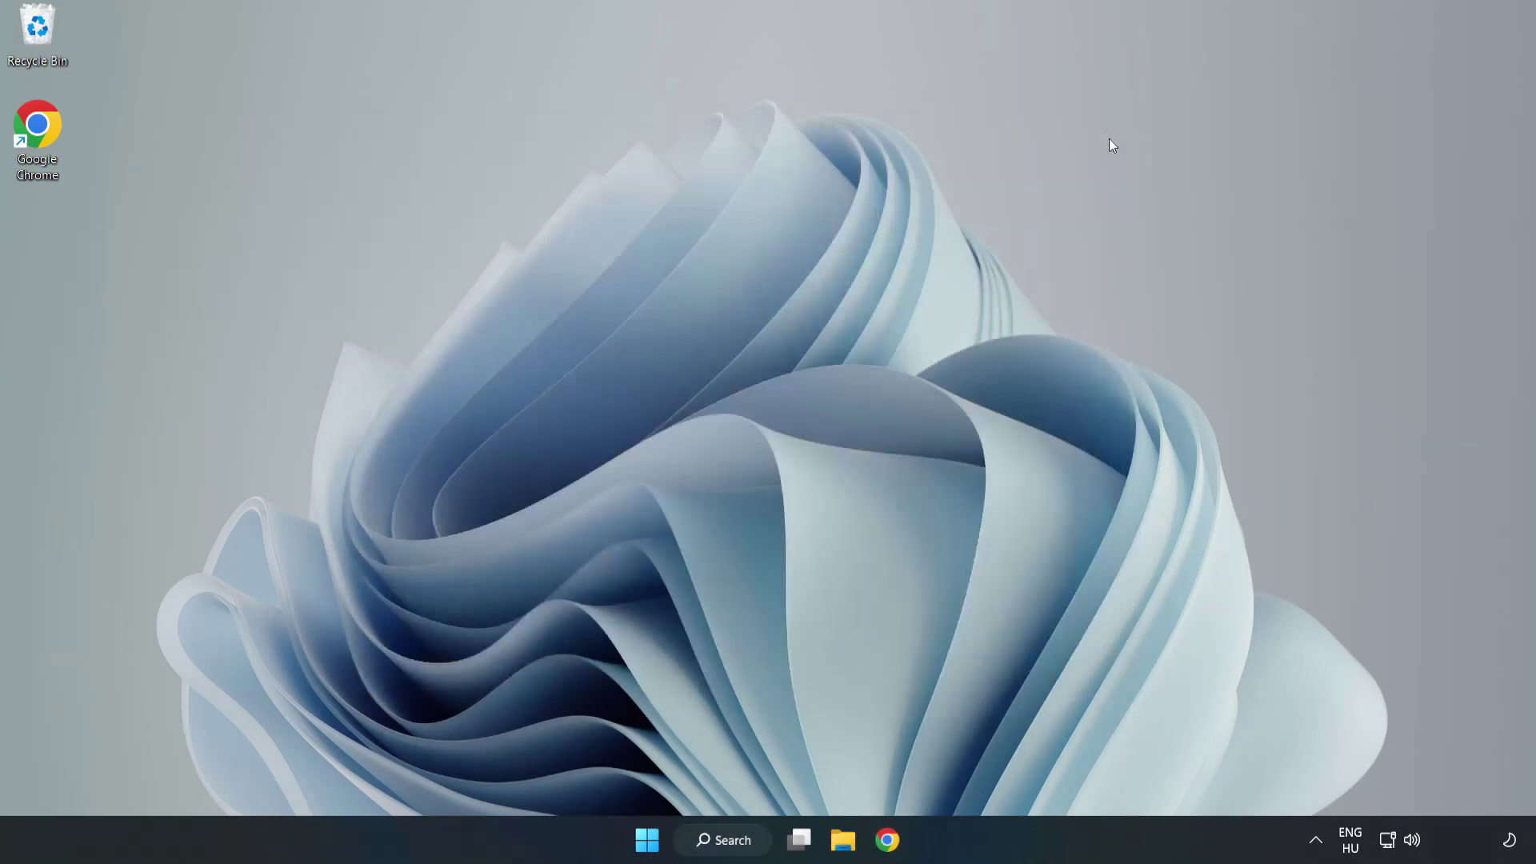
{"action": "left_click", "coordinate": [737, 848]}
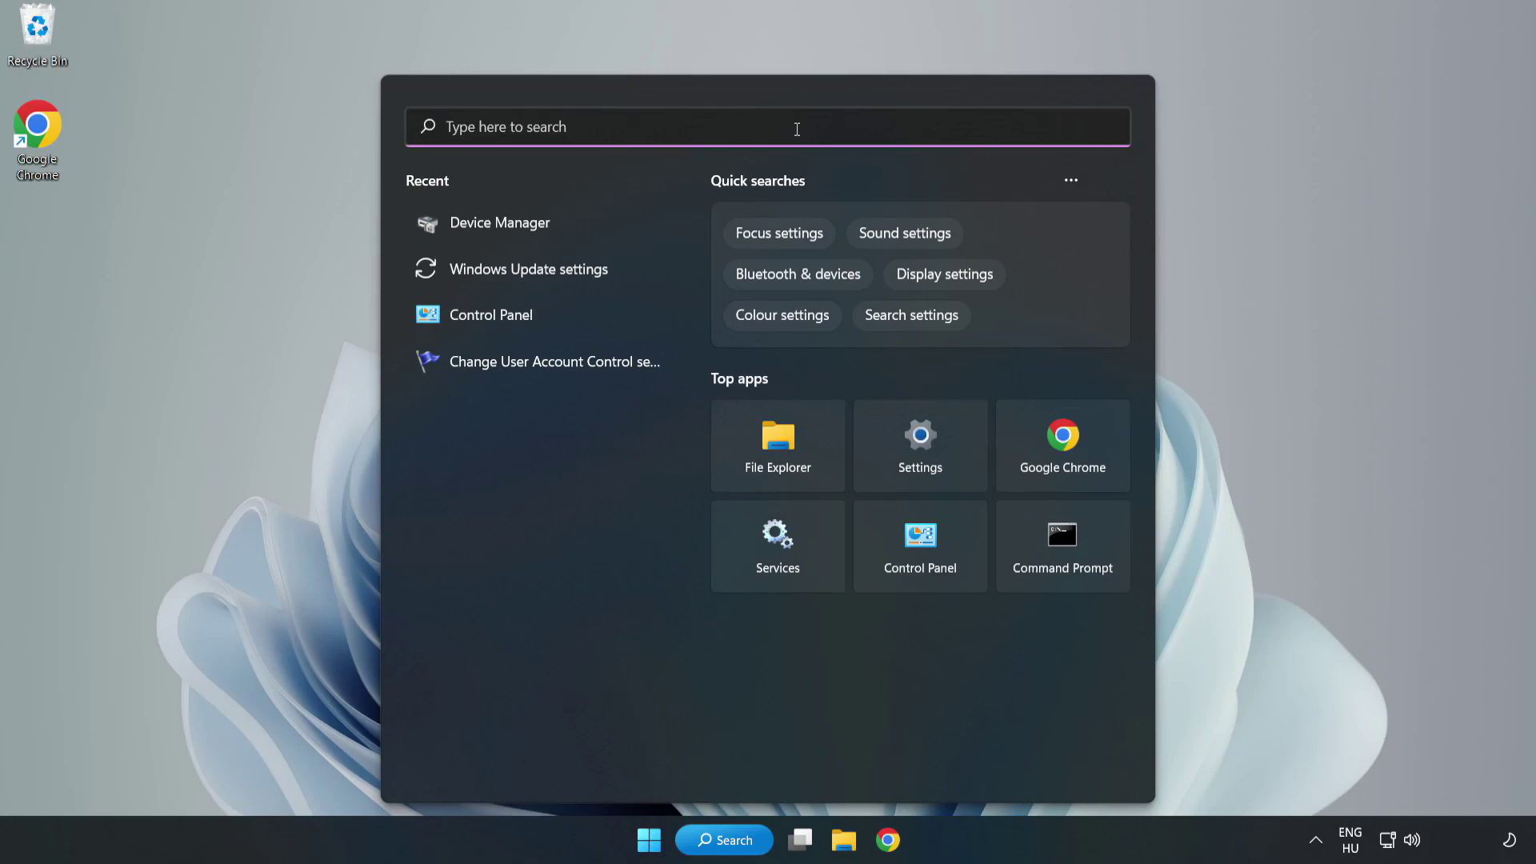
{"action": "type", "text": "updates"}
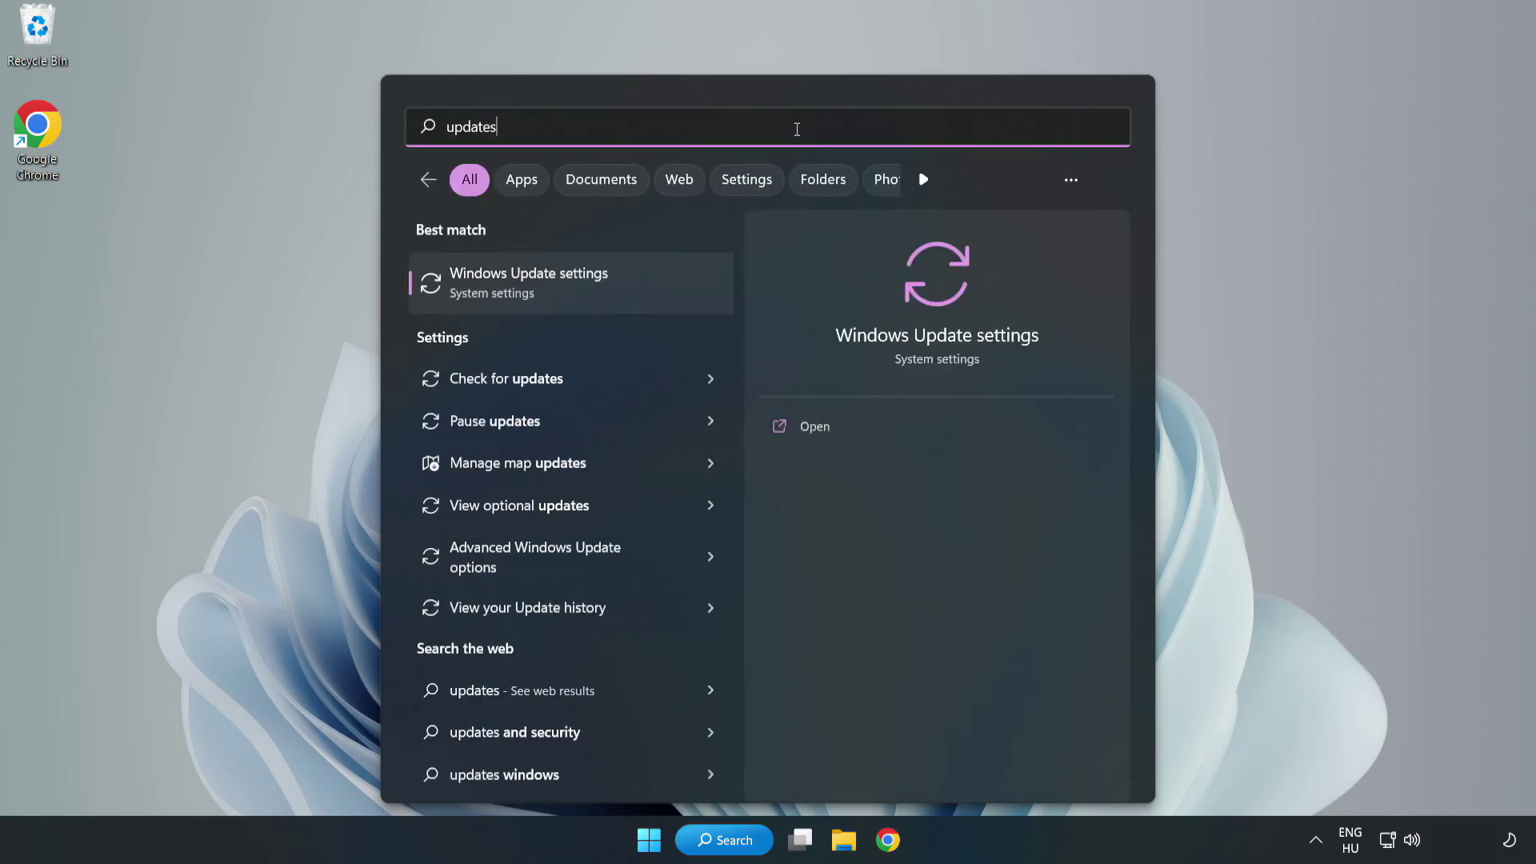
{"action": "left_click", "coordinate": [547, 289]}
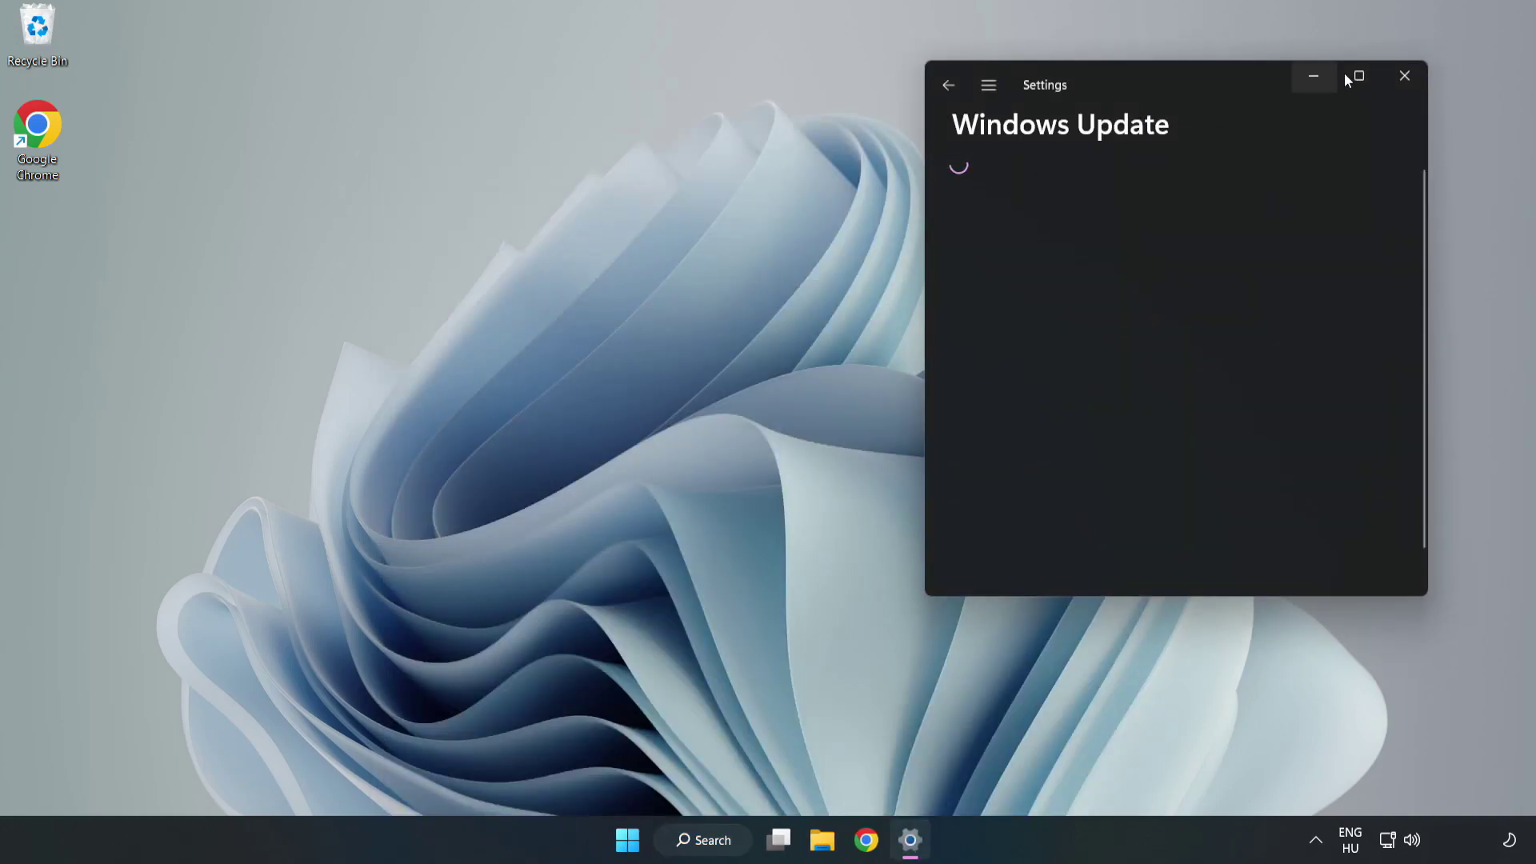
Check for updates in maximized Settings, installing KB2267602 until up to date, then select the app shortcut.
{"action": "left_click", "coordinate": [1359, 75]}
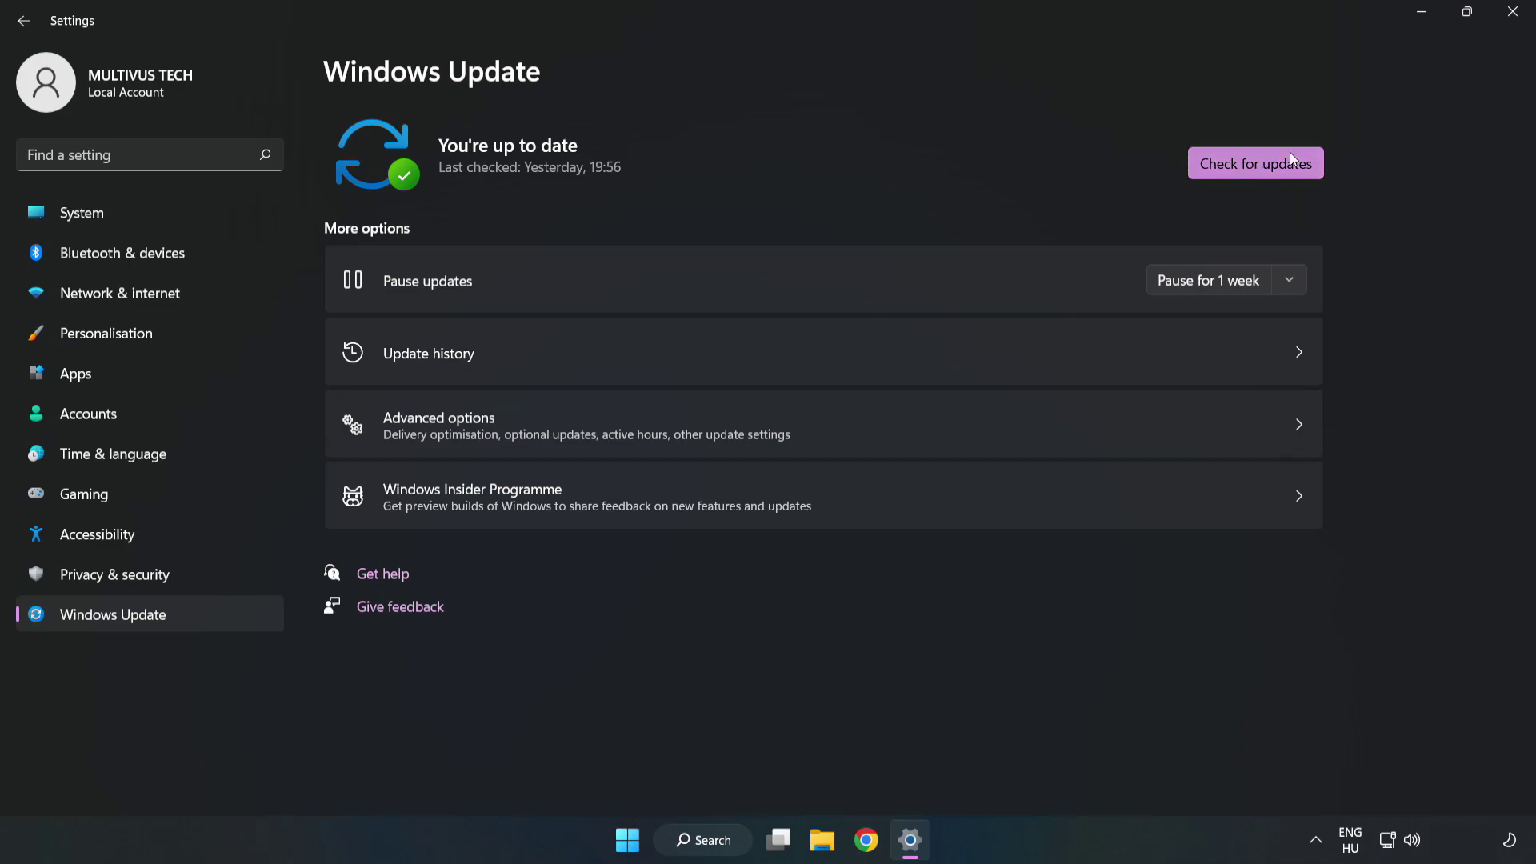
{"action": "left_click", "coordinate": [1261, 167]}
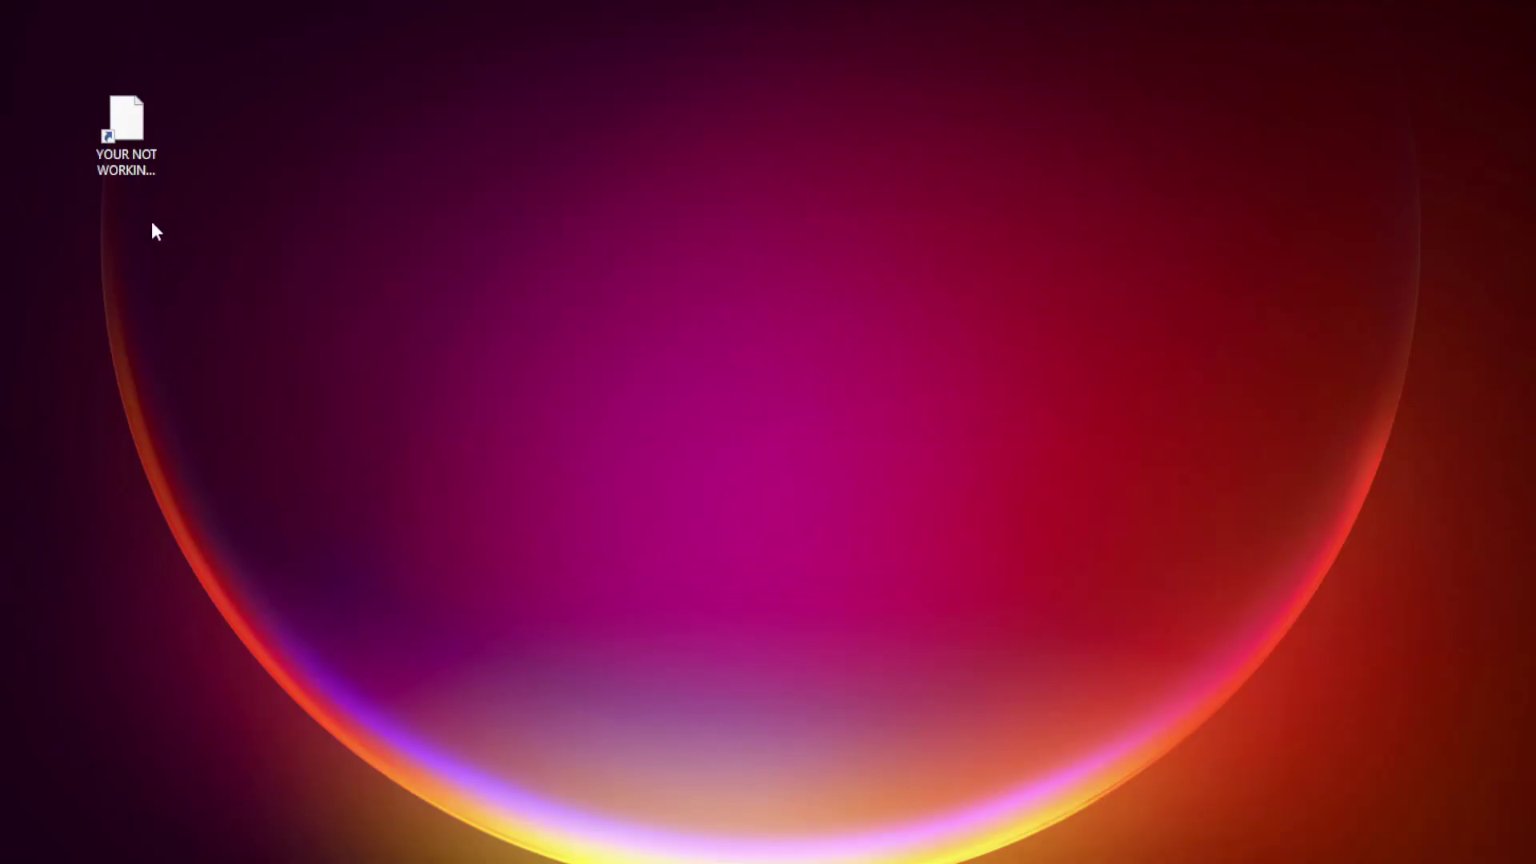
{"action": "left_click", "coordinate": [126, 164]}
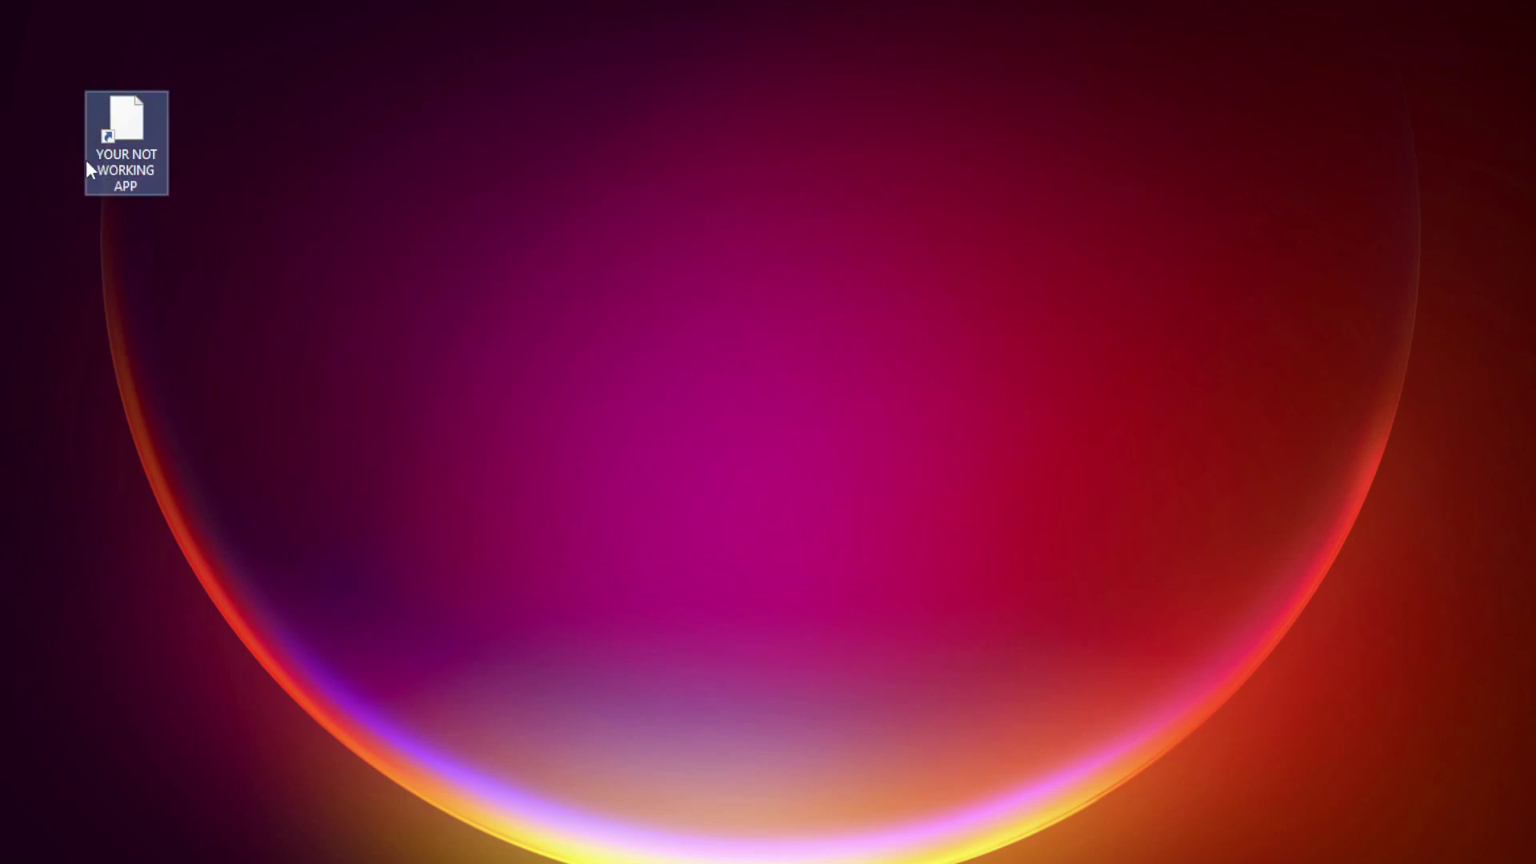
Set the app shortcut to Windows 8 compatibility mode, fullscreen optimizations disabled, running as administrator.
{"action": "right_click", "coordinate": [125, 113]}
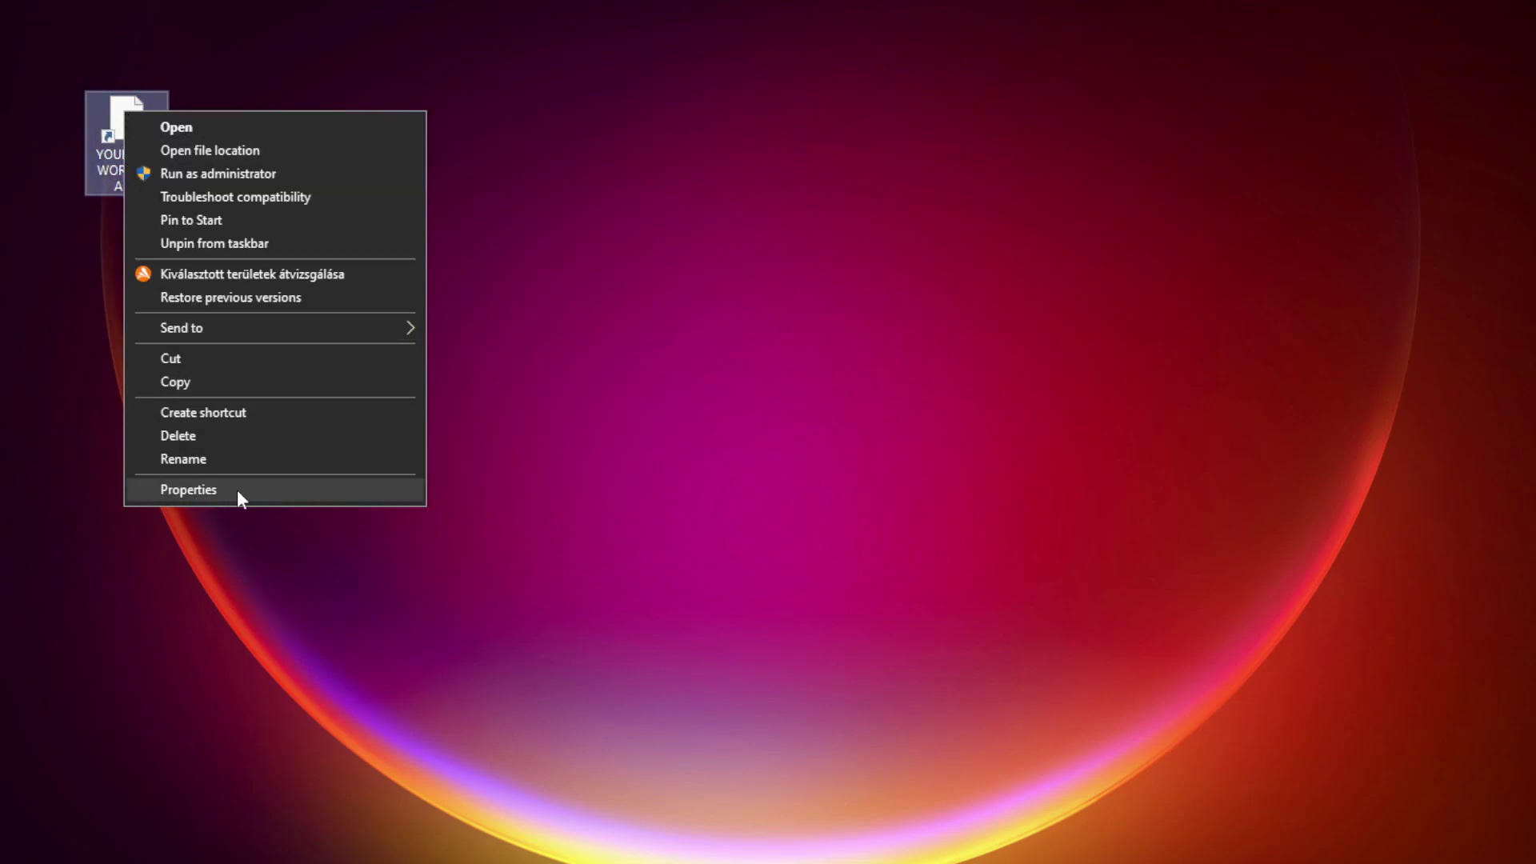
{"action": "left_click", "coordinate": [307, 488]}
{"action": "left_click_drag", "start_coordinate": [343, 130], "coordinate": [776, 171]}
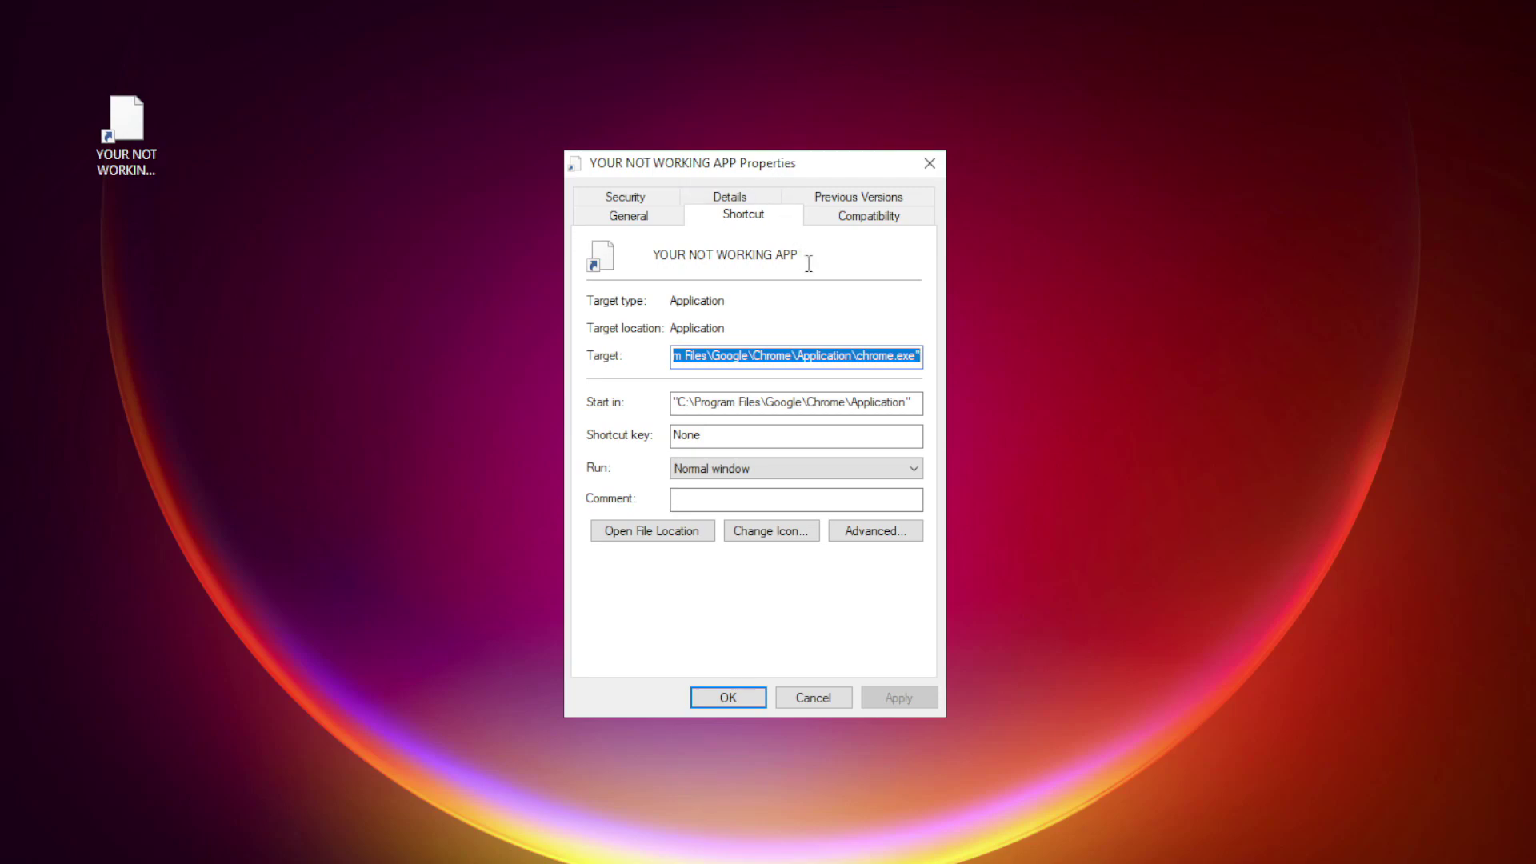
{"action": "left_click", "coordinate": [899, 219]}
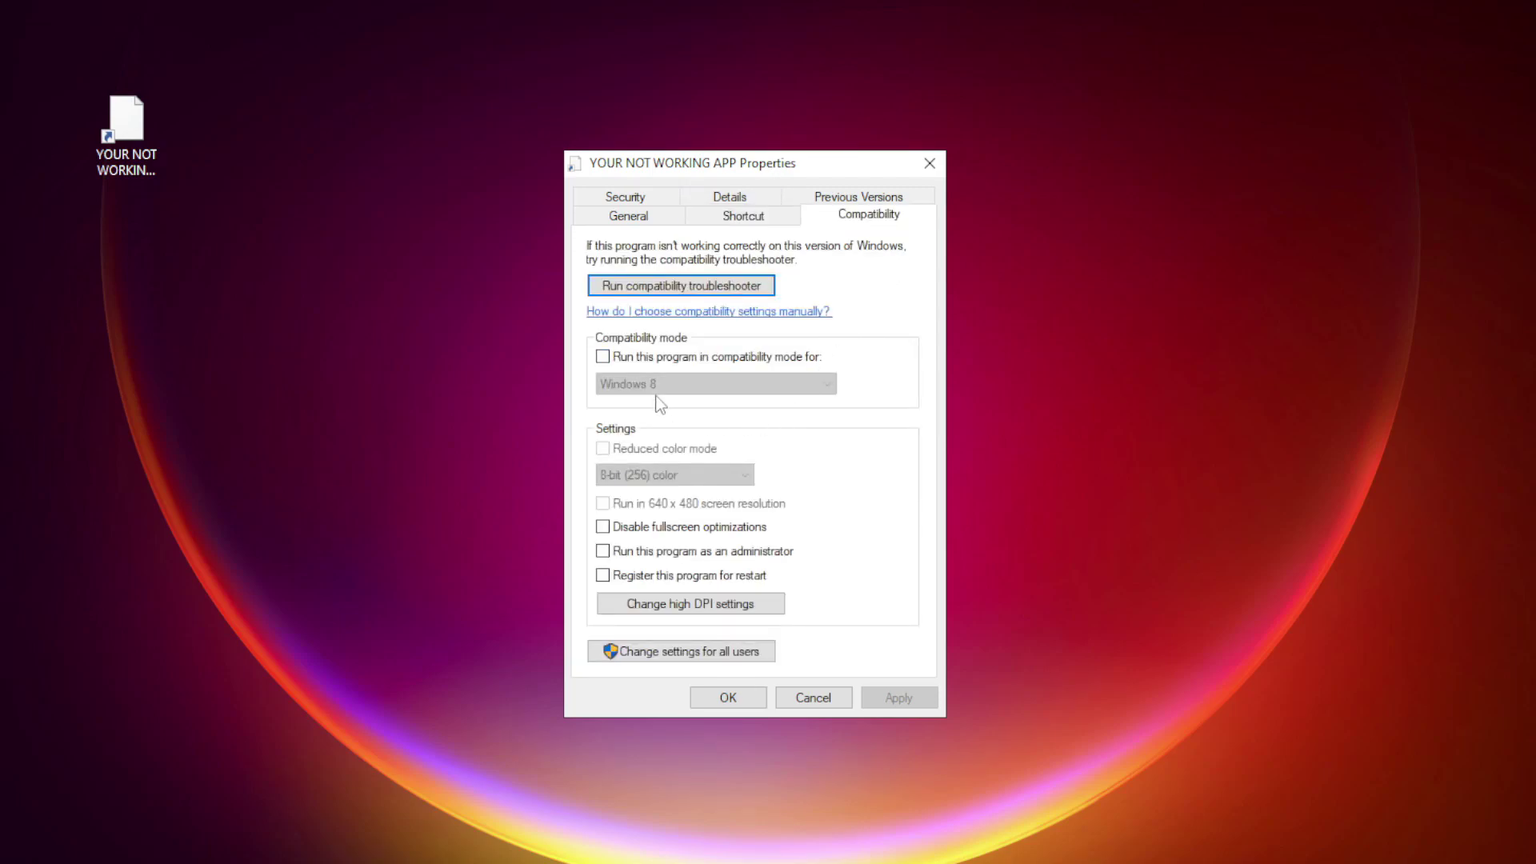
{"action": "left_click", "coordinate": [626, 362]}
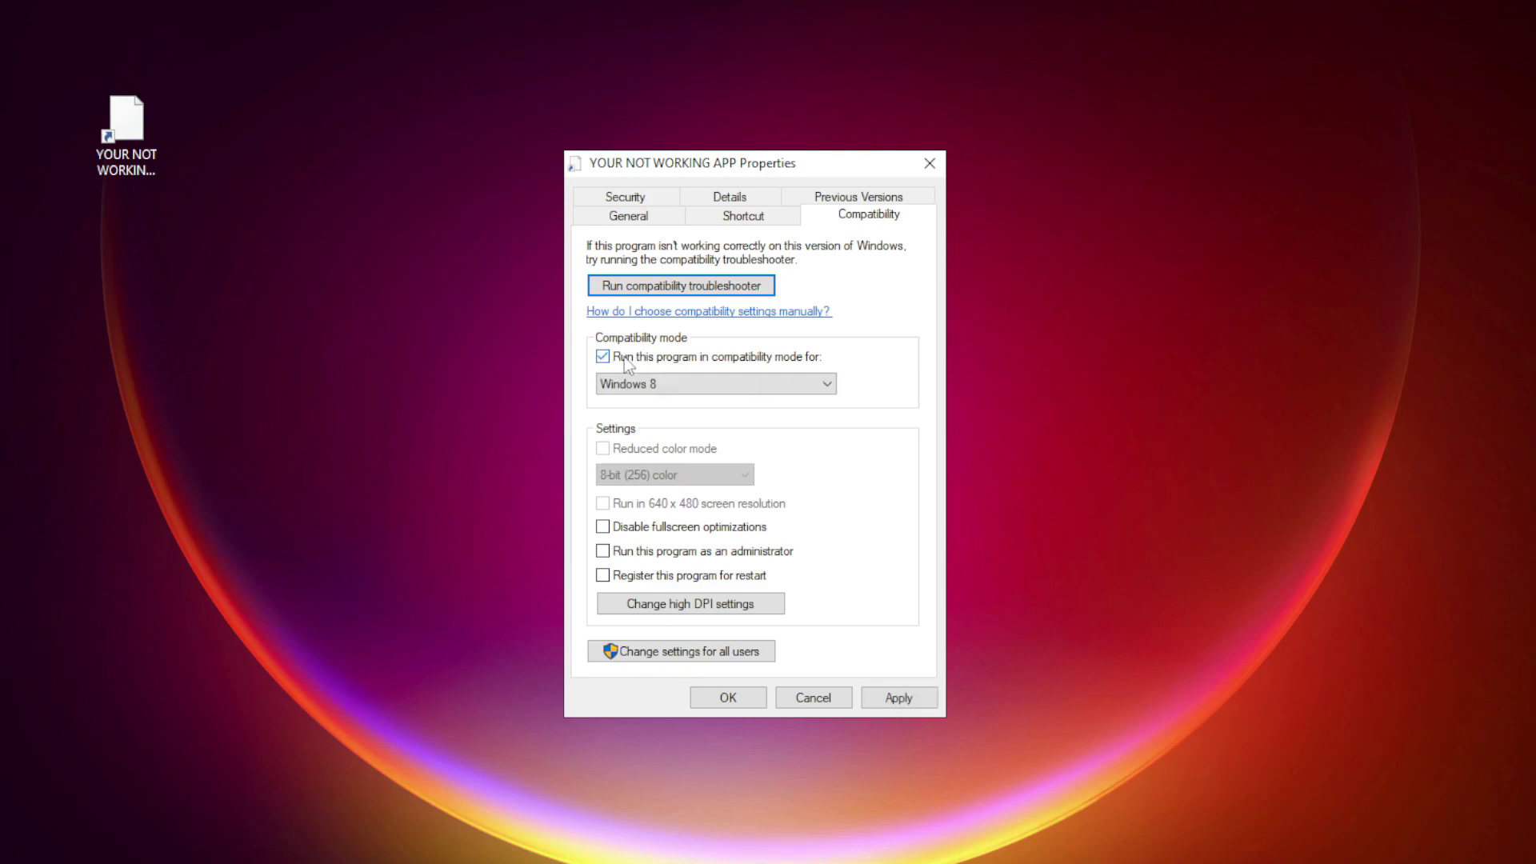
{"action": "left_click", "coordinate": [681, 384]}
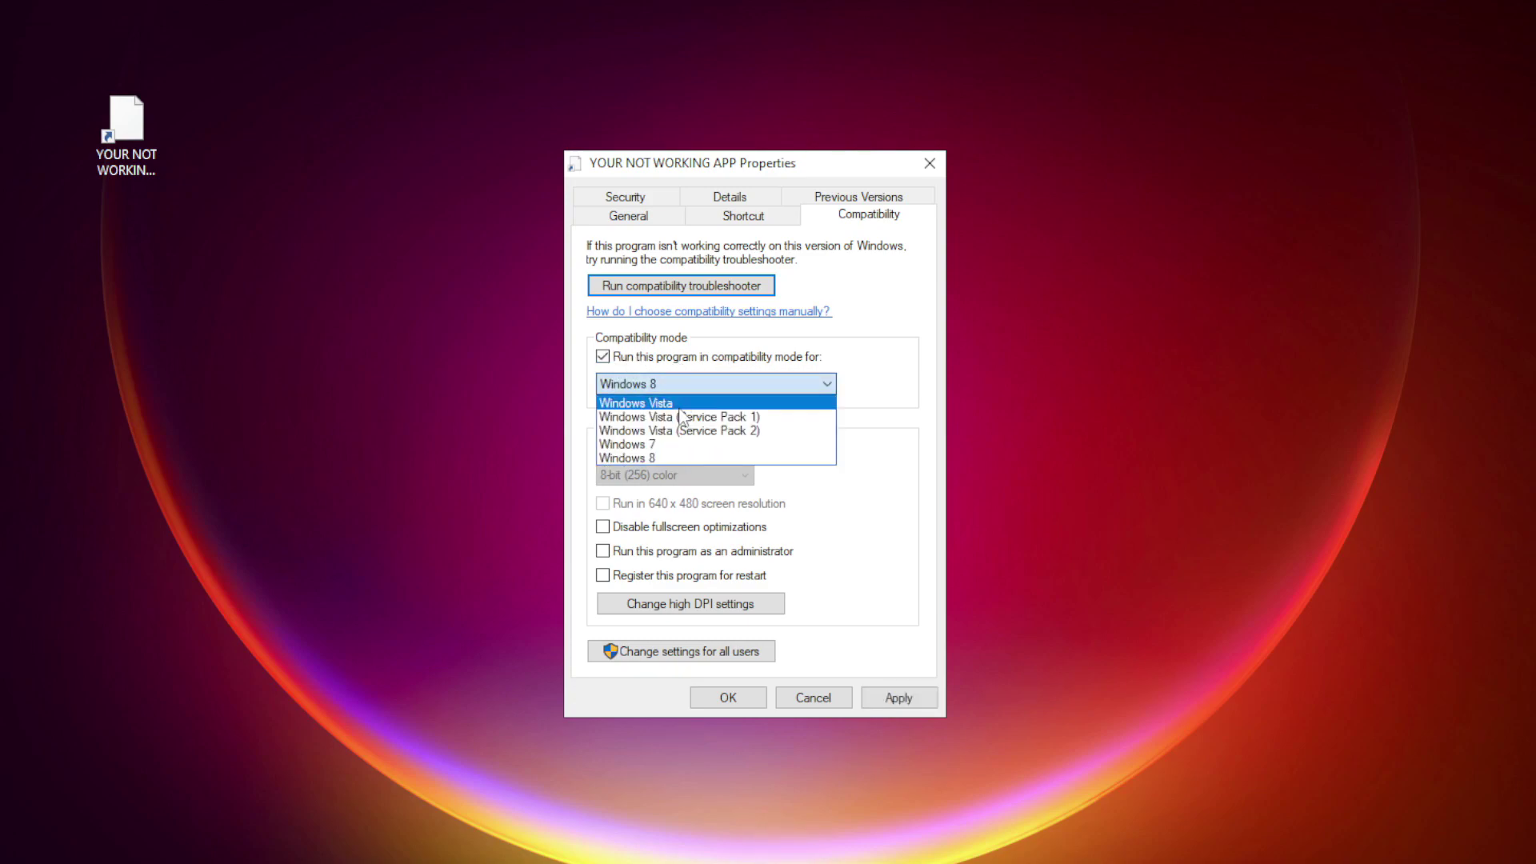
{"action": "left_click", "coordinate": [671, 454]}
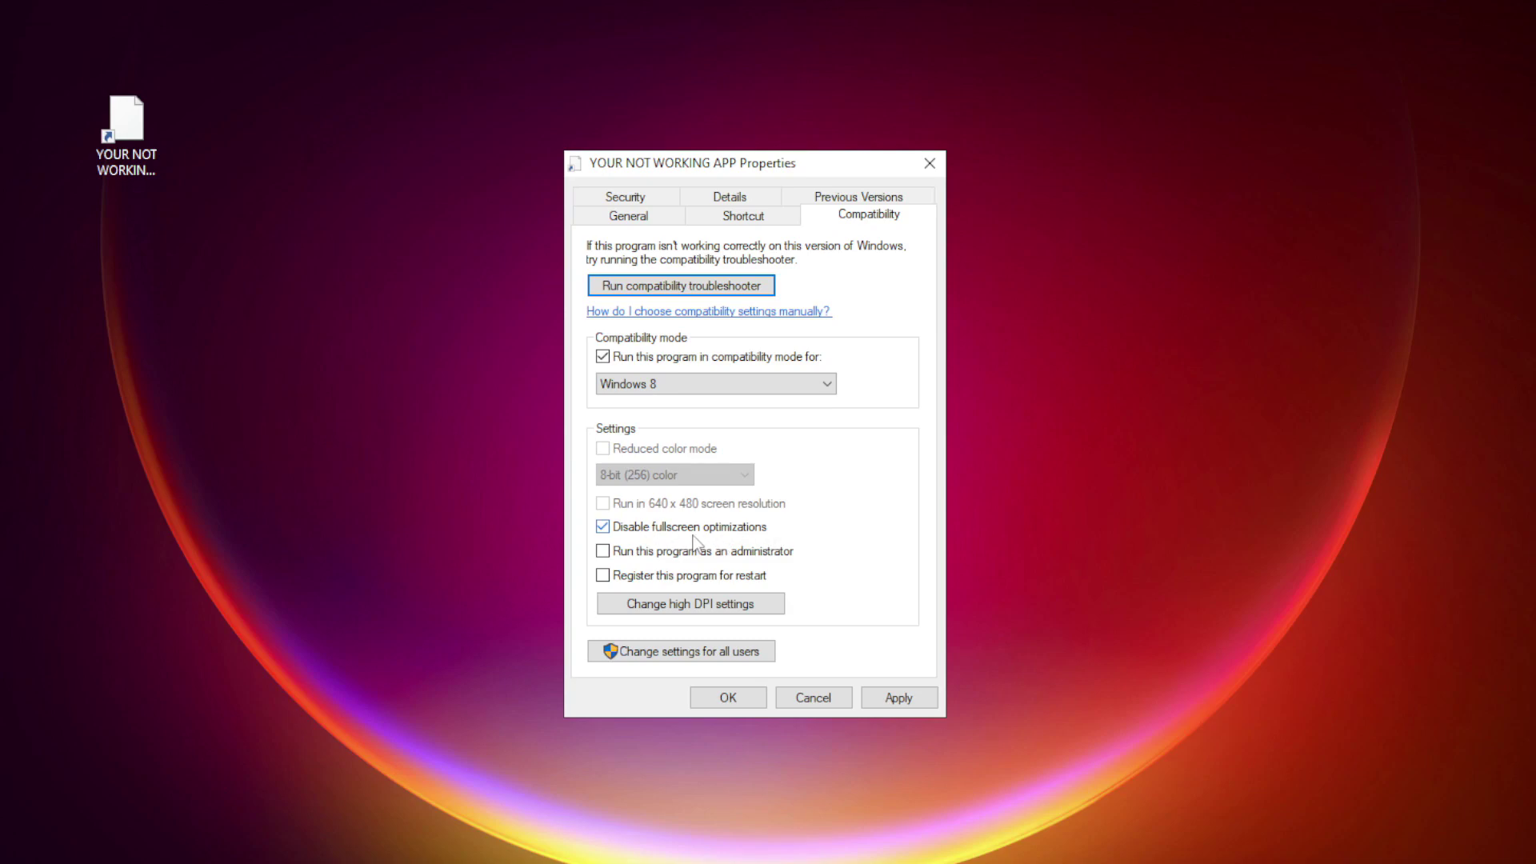
{"action": "left_click", "coordinate": [622, 552]}
{"action": "left_click", "coordinate": [909, 701]}
{"action": "left_click", "coordinate": [728, 698]}
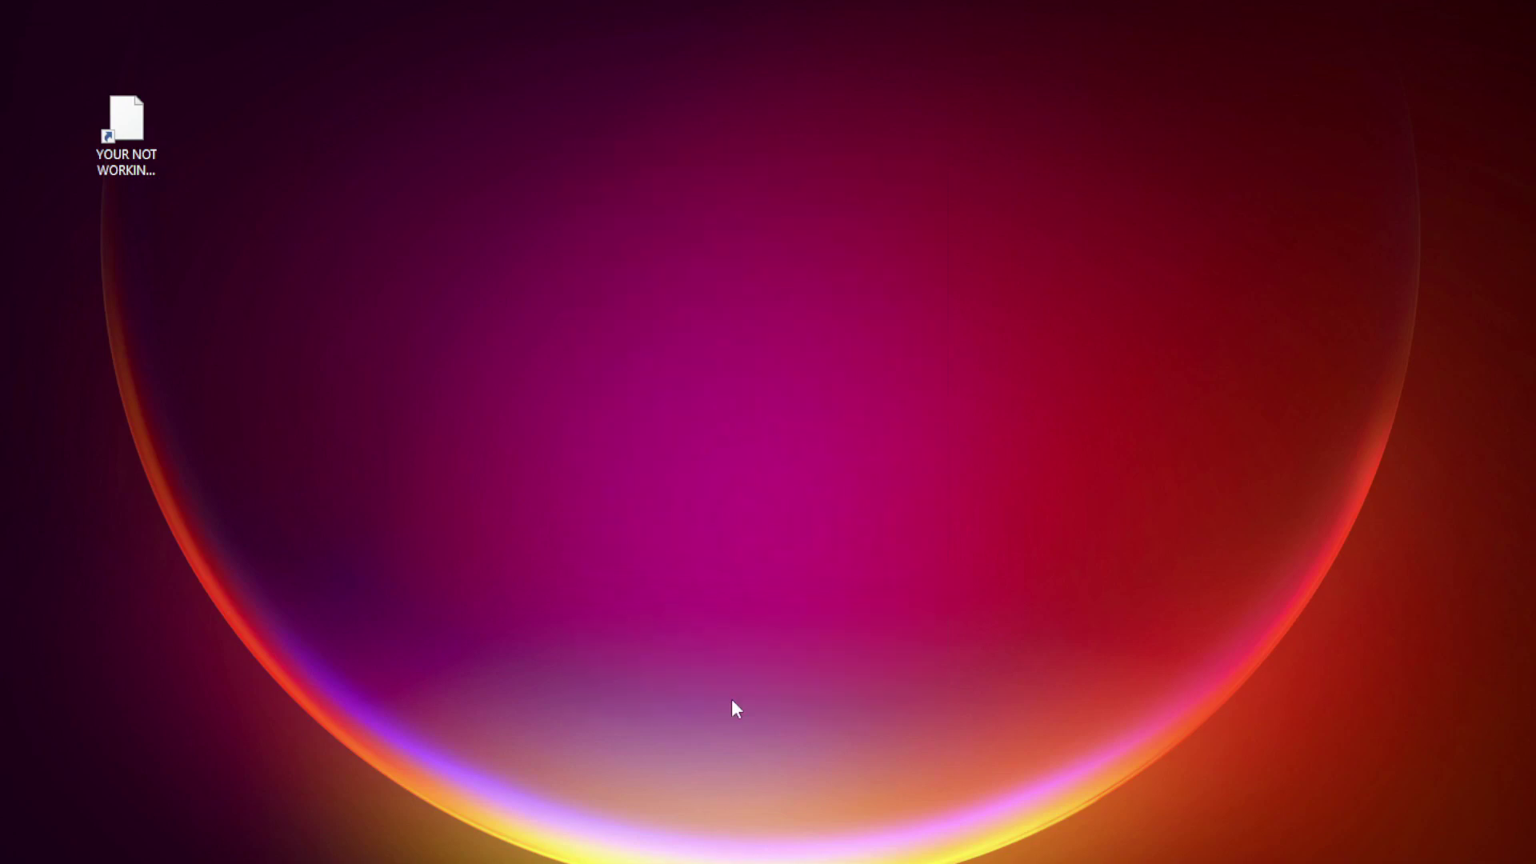
Launch the YOUR NOT WORKING APP shortcut to test it, then bring up the Start quick-link menu.
{"action": "double_click", "coordinate": [118, 137]}
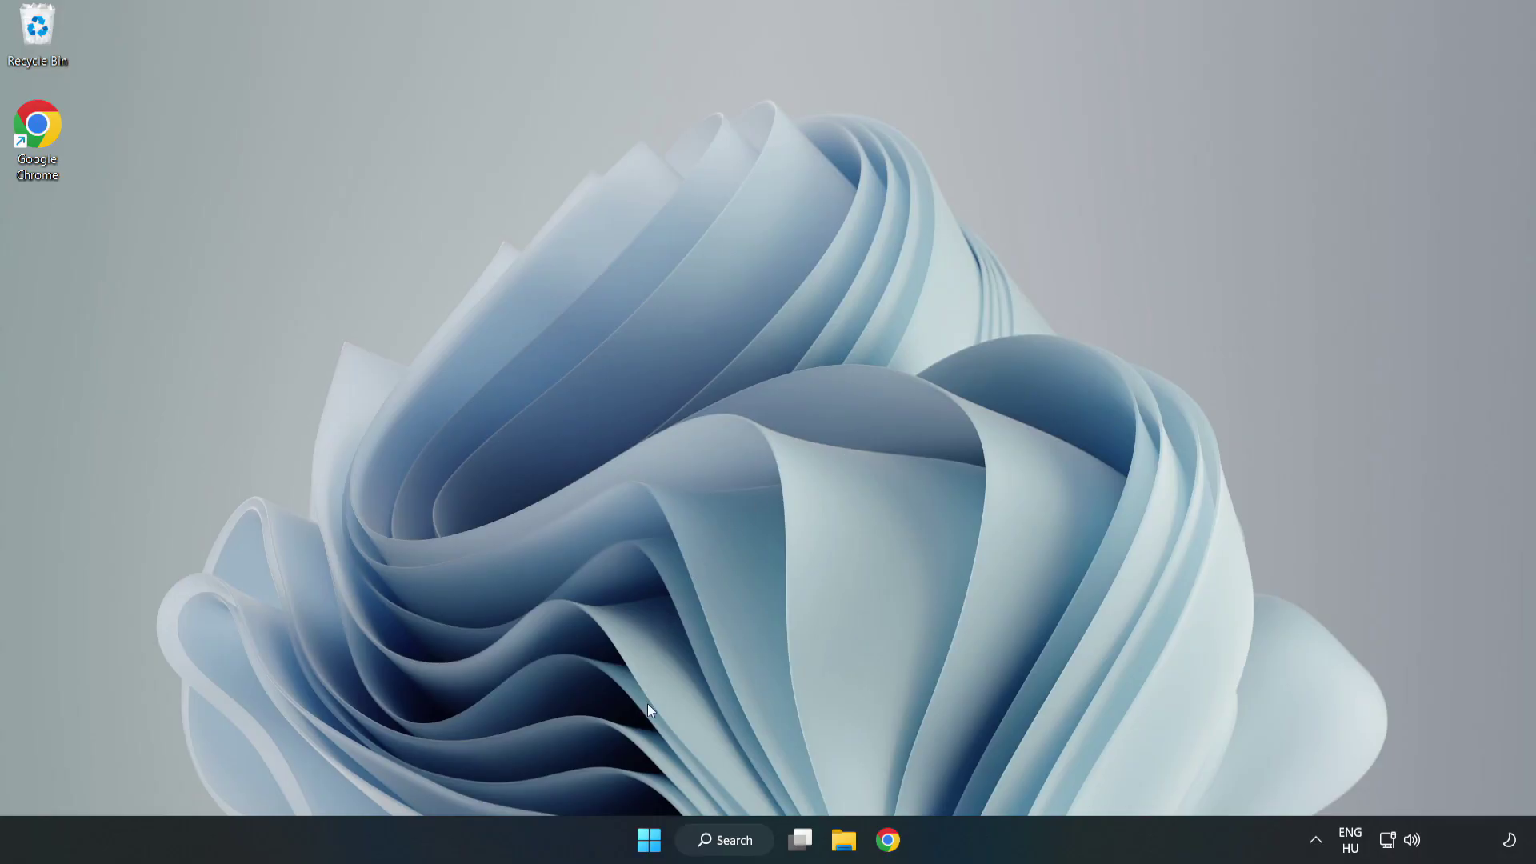
{"action": "right_click", "coordinate": [651, 845]}
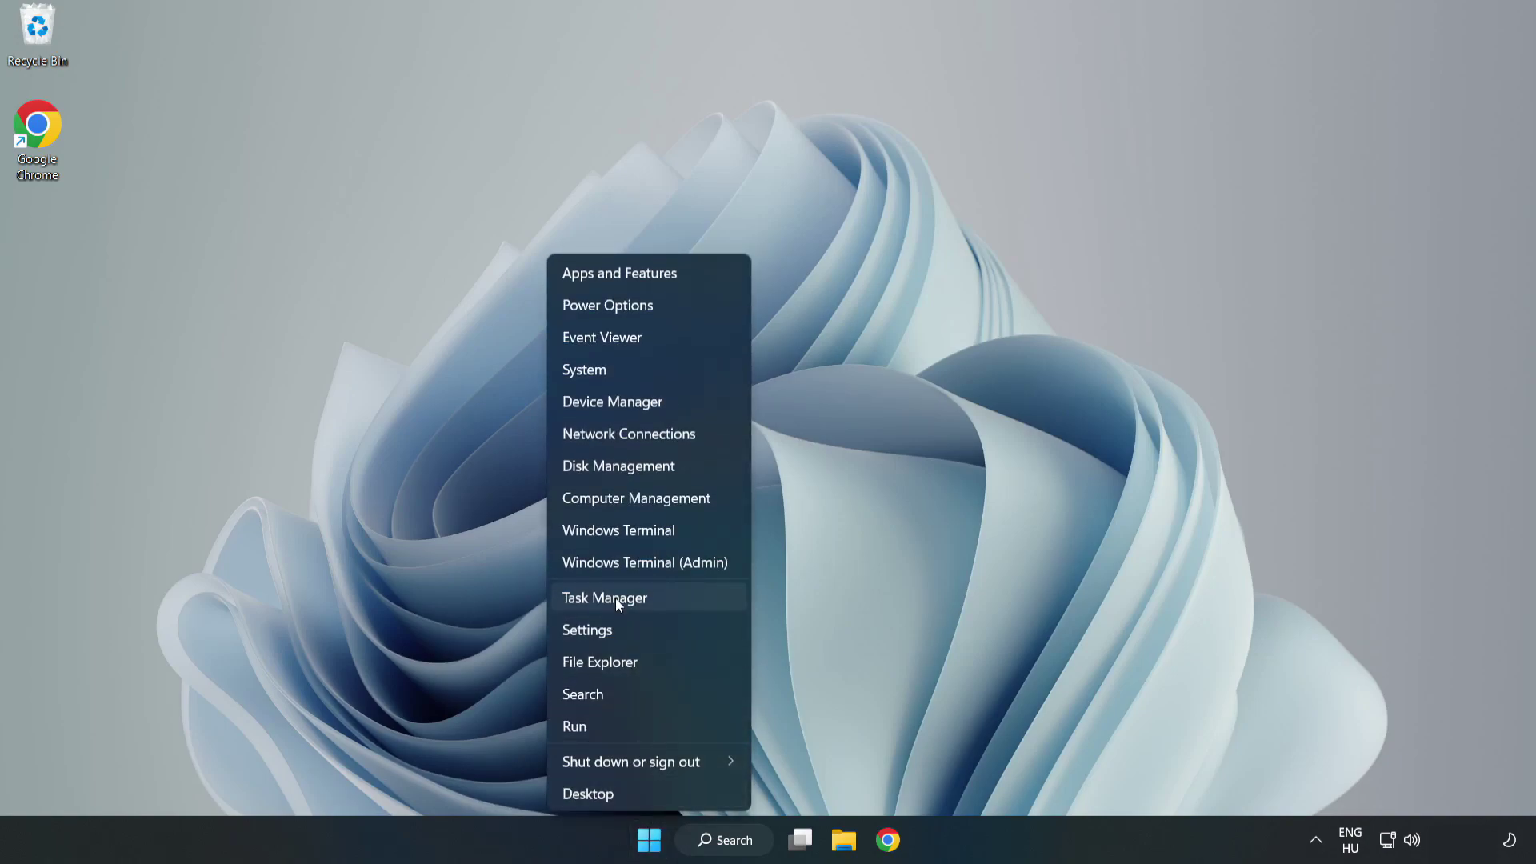
Disable Cortana, Microsoft Edge, Microsoft Teams and Phone Link on Task Manager's Startup tab, then close it.
{"action": "left_click", "coordinate": [646, 597]}
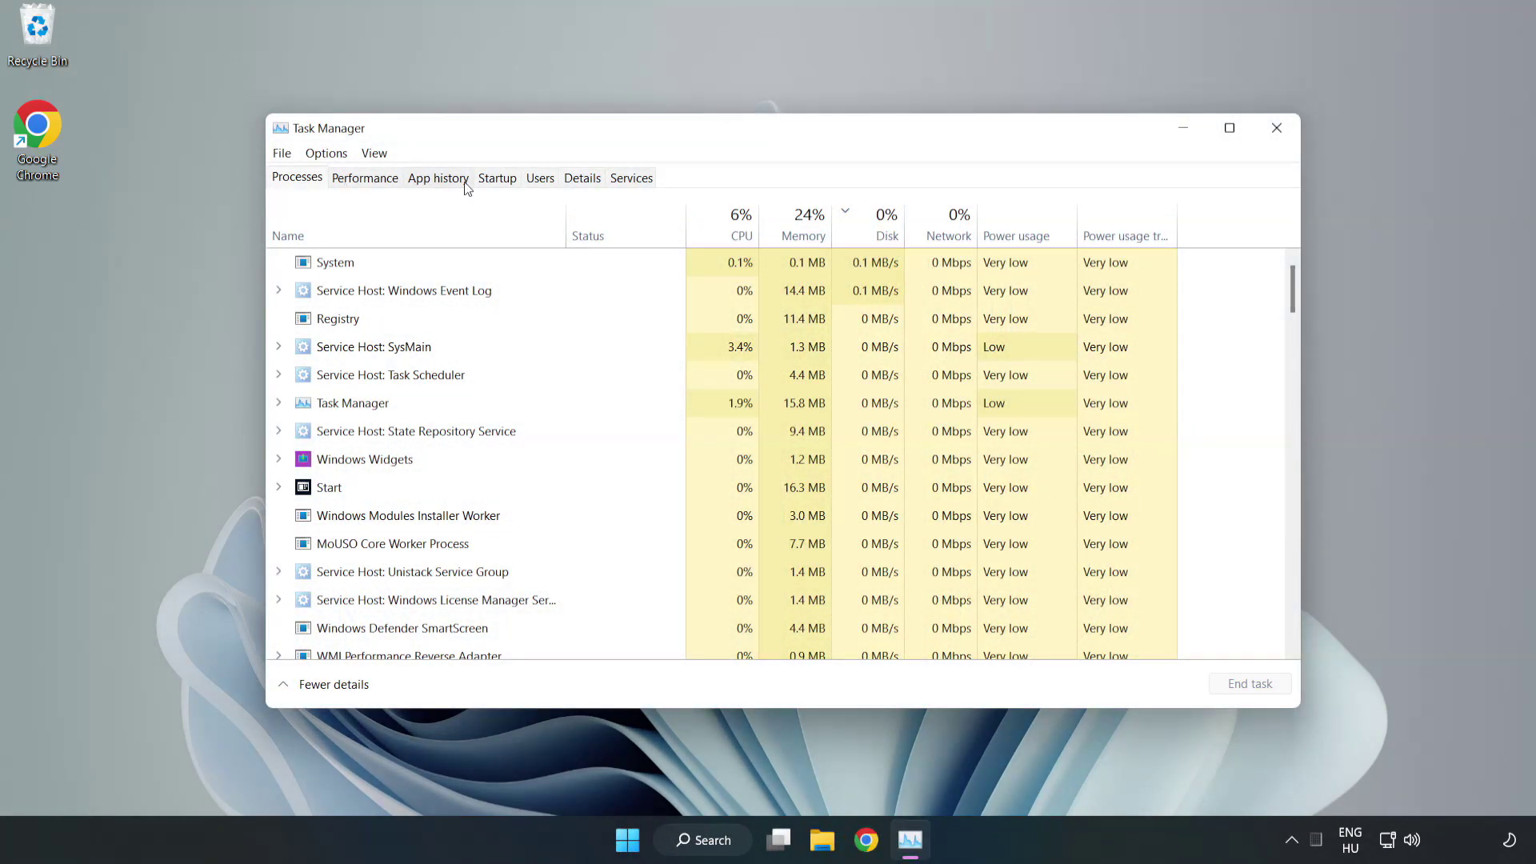
{"action": "left_click", "coordinate": [500, 183]}
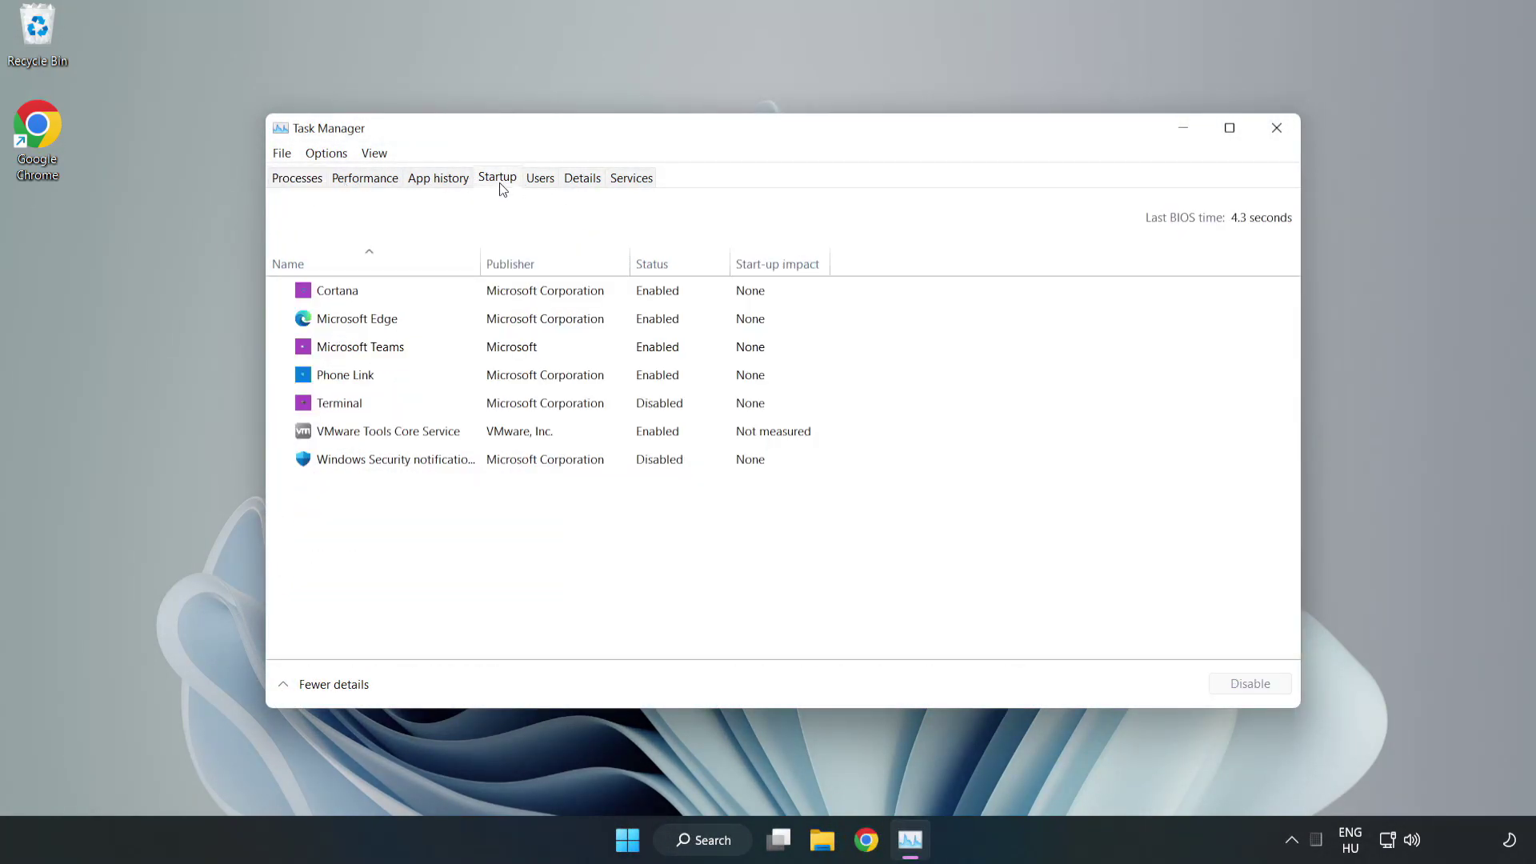
{"action": "left_click", "coordinate": [535, 301]}
{"action": "left_click", "coordinate": [1246, 684]}
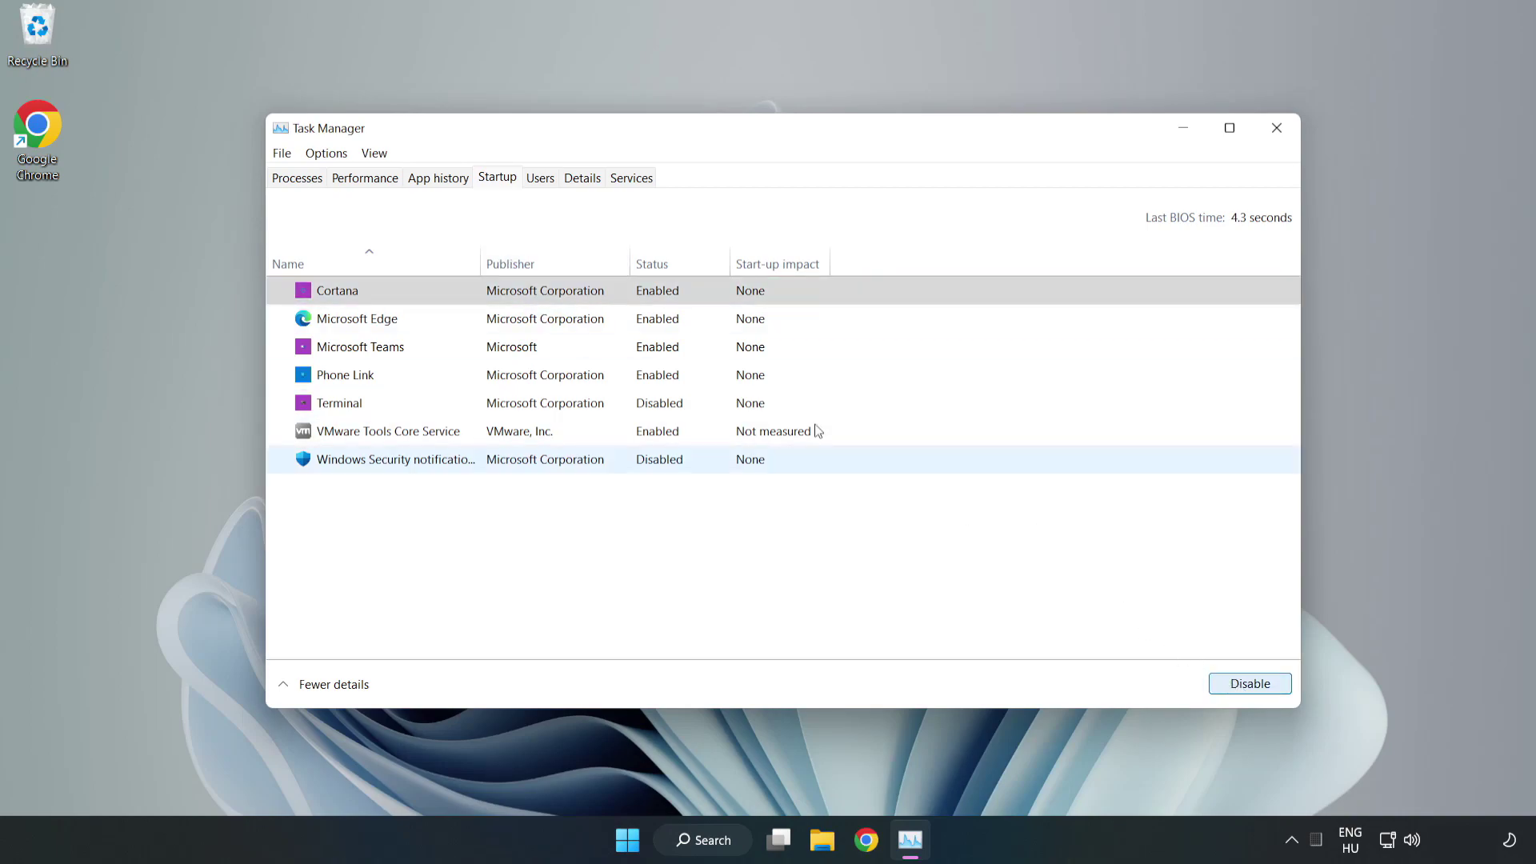
{"action": "left_click", "coordinate": [668, 318]}
{"action": "left_click", "coordinate": [1250, 683]}
{"action": "left_click", "coordinate": [525, 346]}
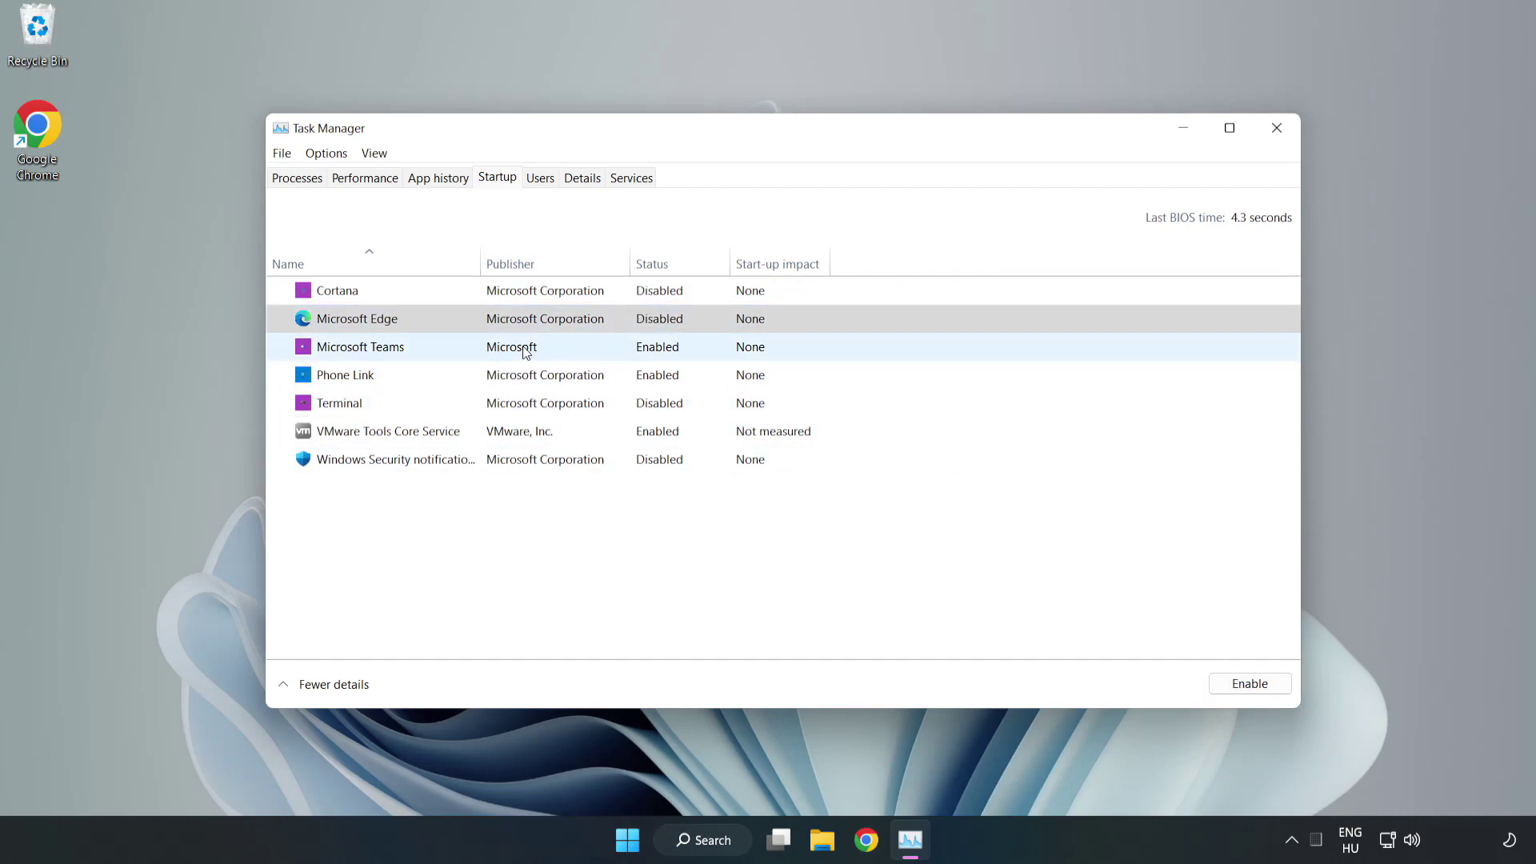
{"action": "left_click", "coordinate": [1248, 684]}
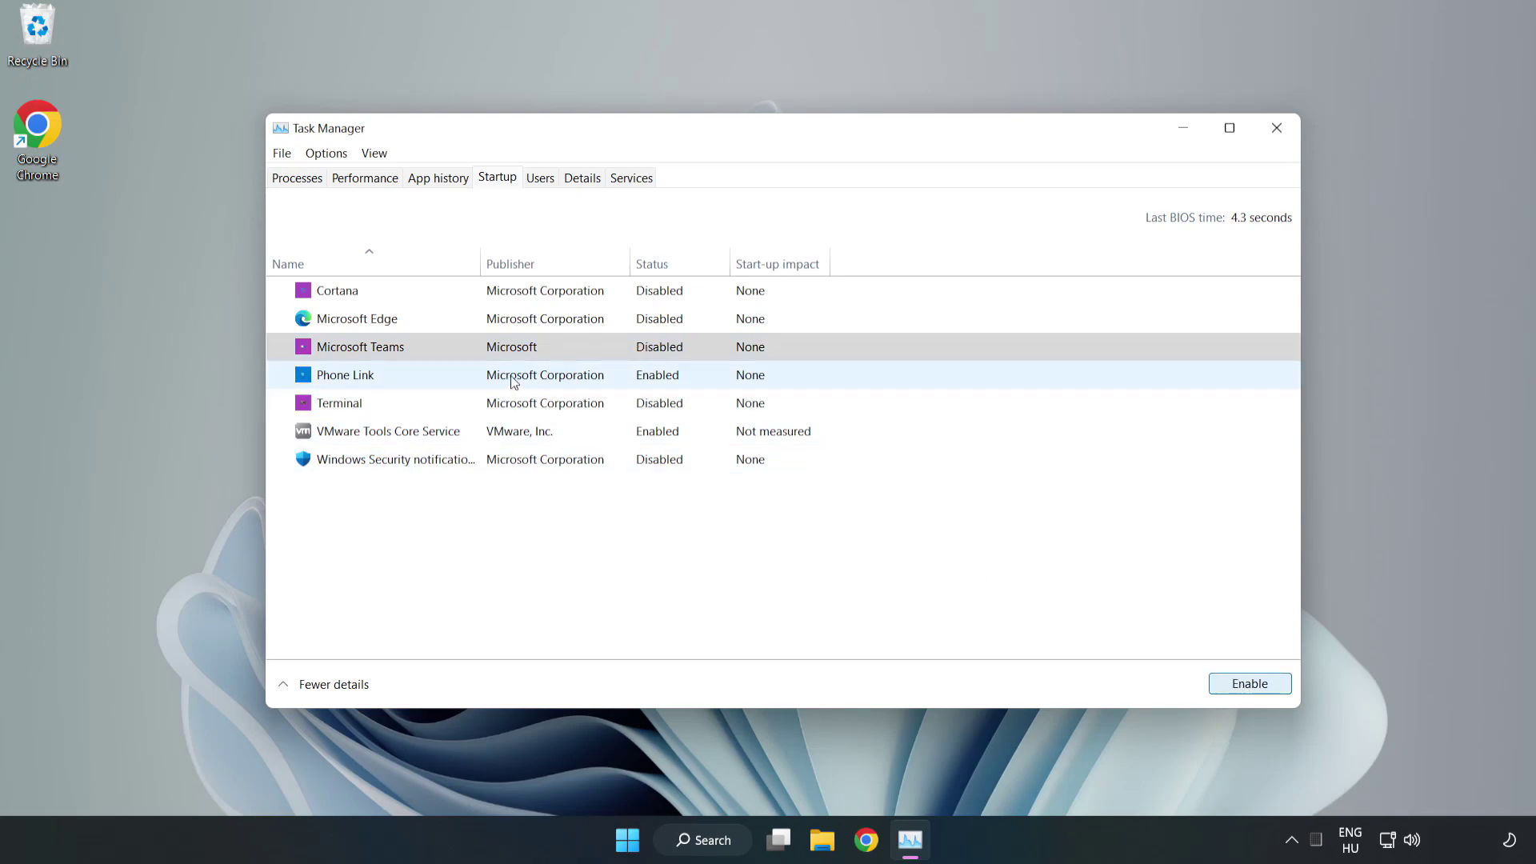
{"action": "left_click", "coordinate": [511, 376]}
{"action": "left_click", "coordinate": [1278, 690]}
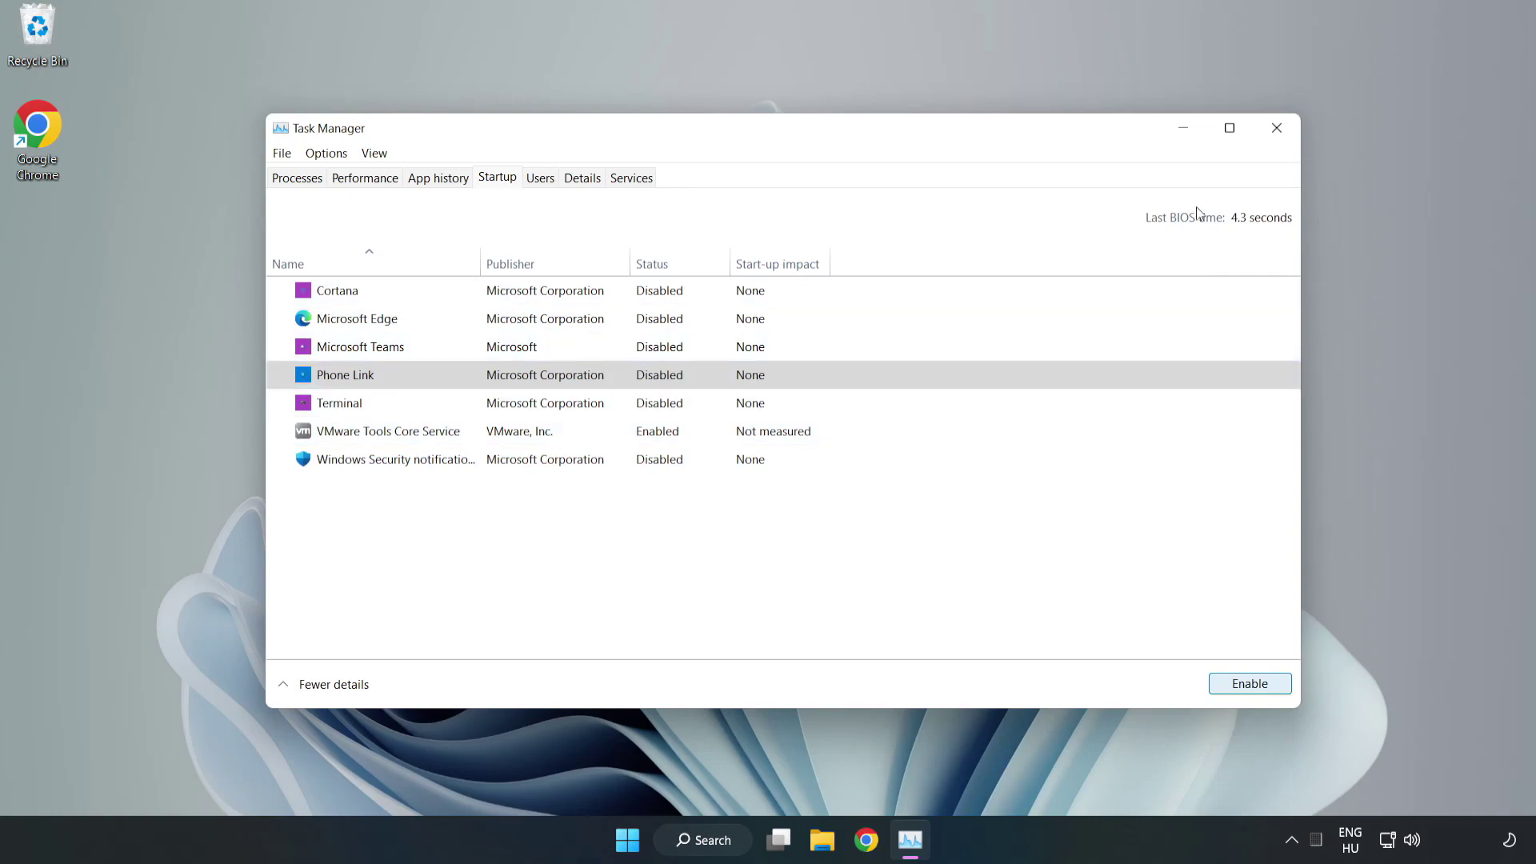
{"action": "left_click", "coordinate": [1278, 130]}
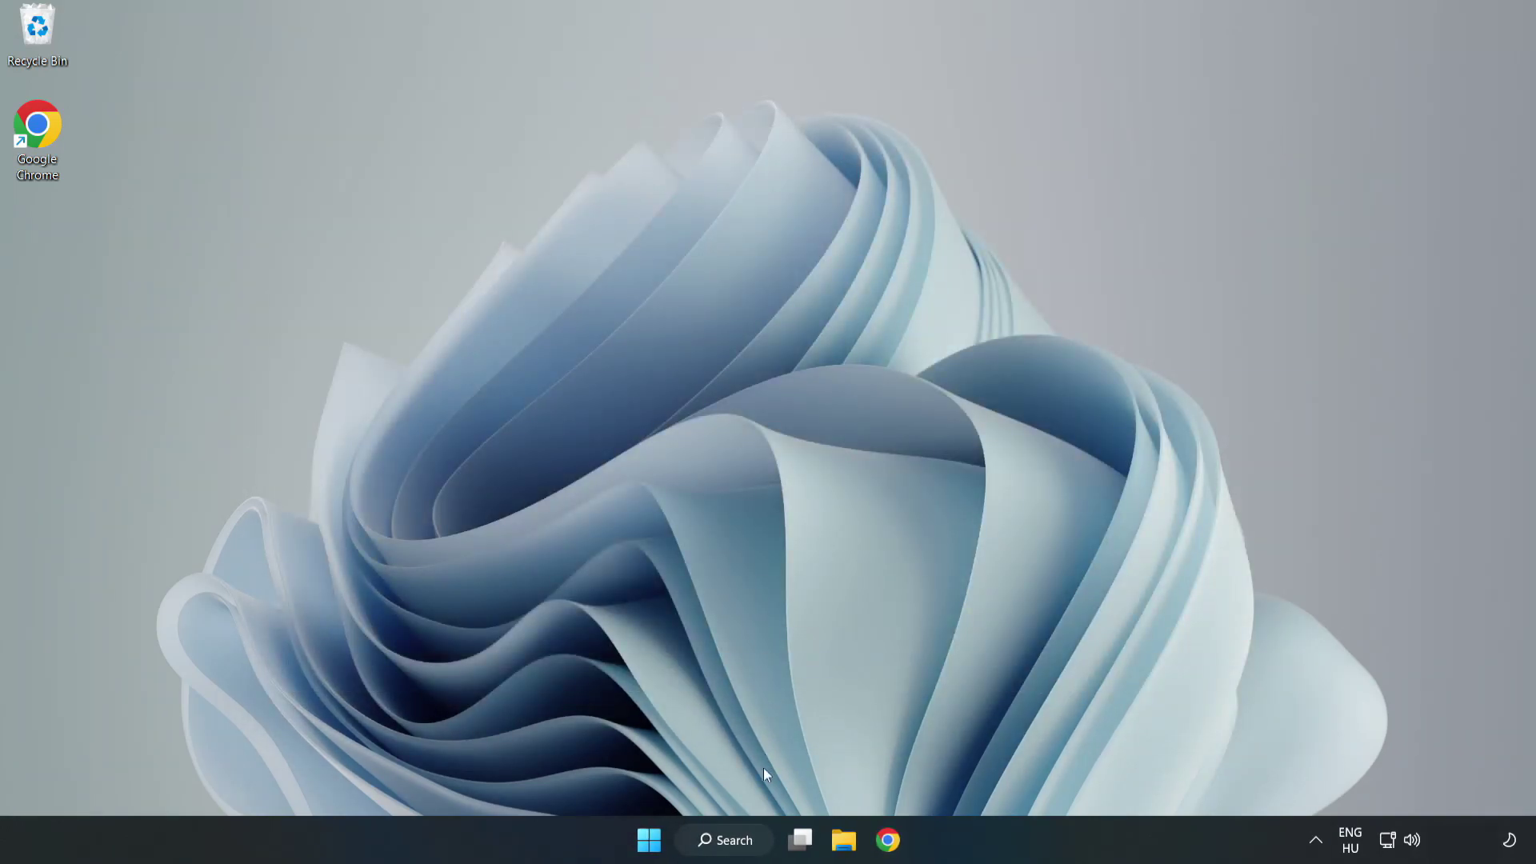
Search for 'security' and launch the Windows Security app.
{"action": "left_click", "coordinate": [725, 847]}
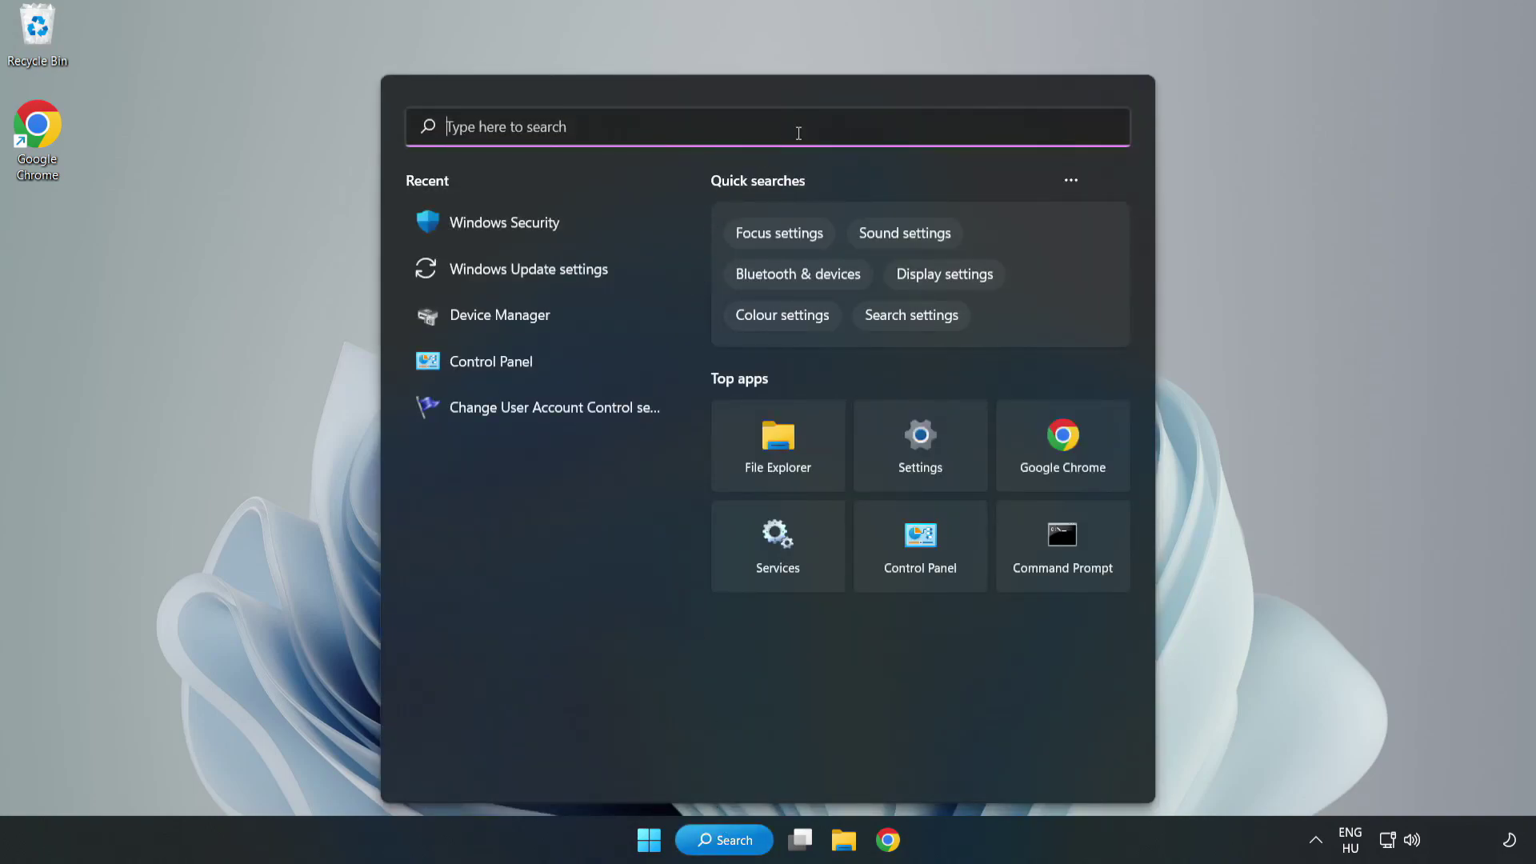
{"action": "type", "text": "secu"}
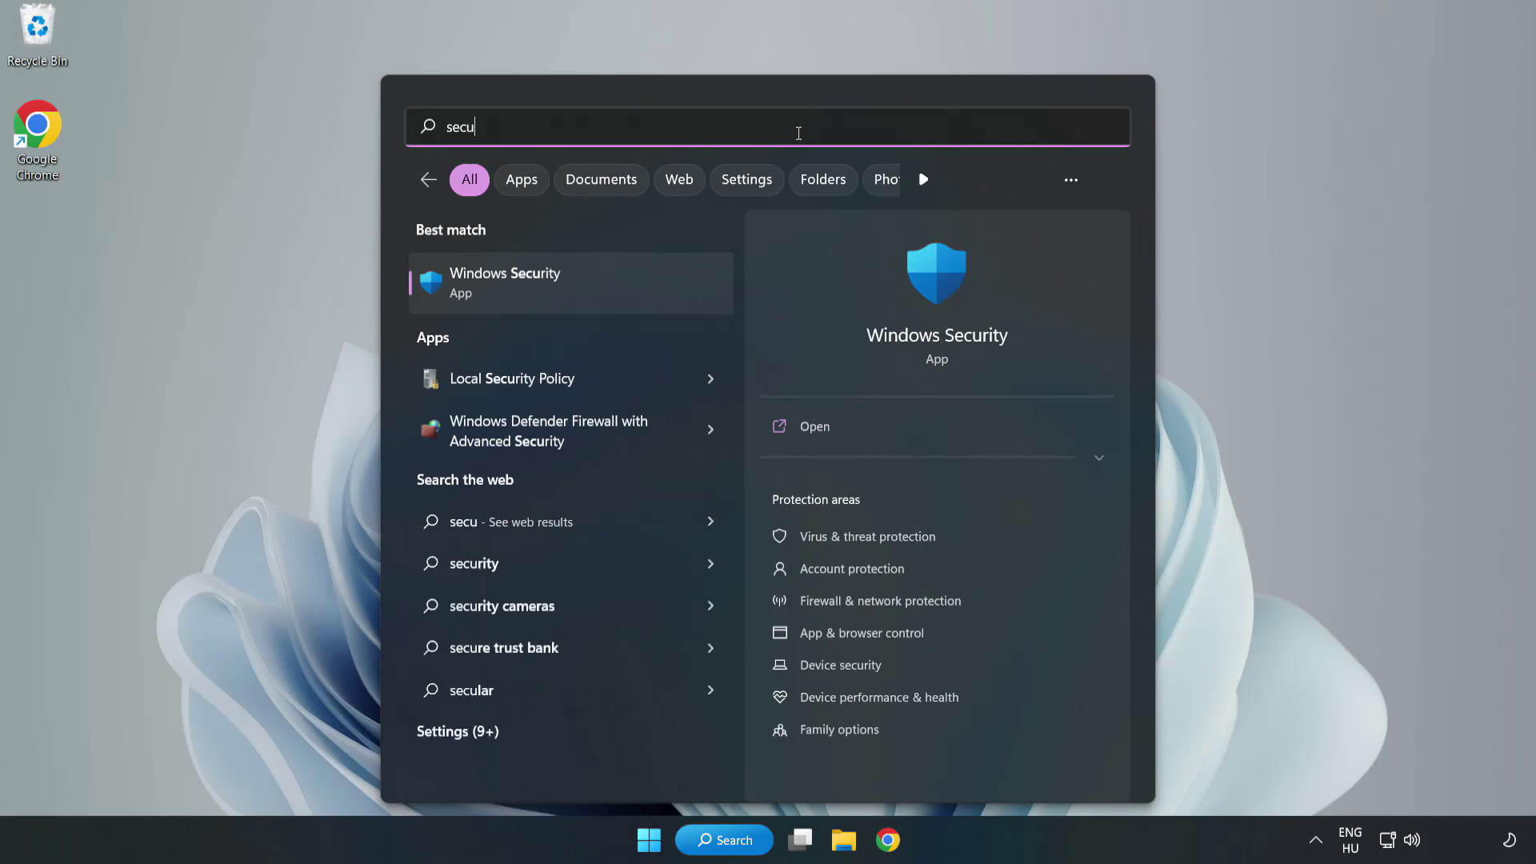
{"action": "type", "text": "rity"}
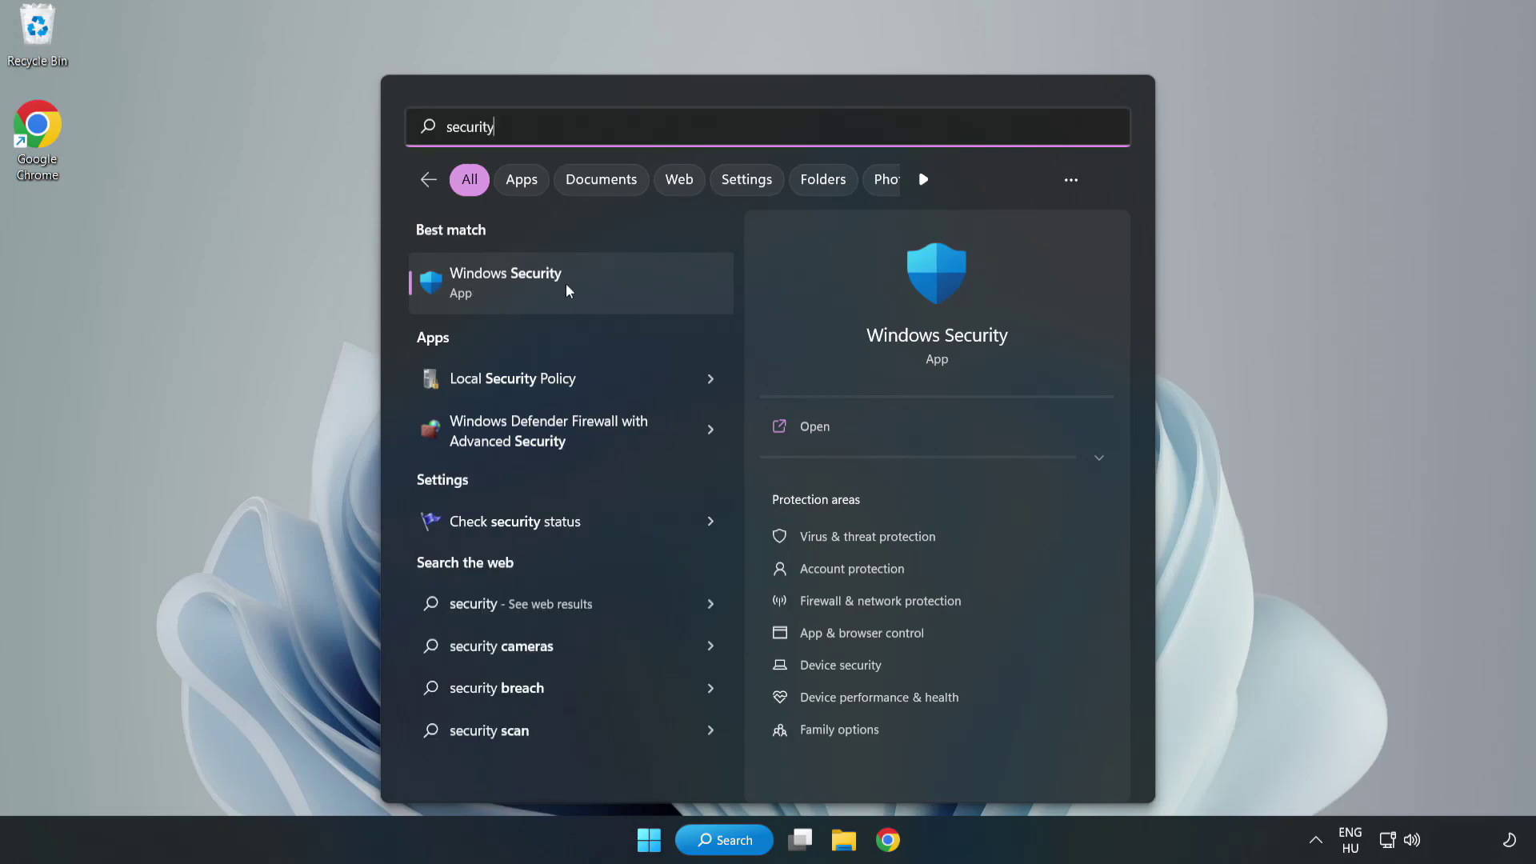
{"action": "left_click", "coordinate": [556, 291]}
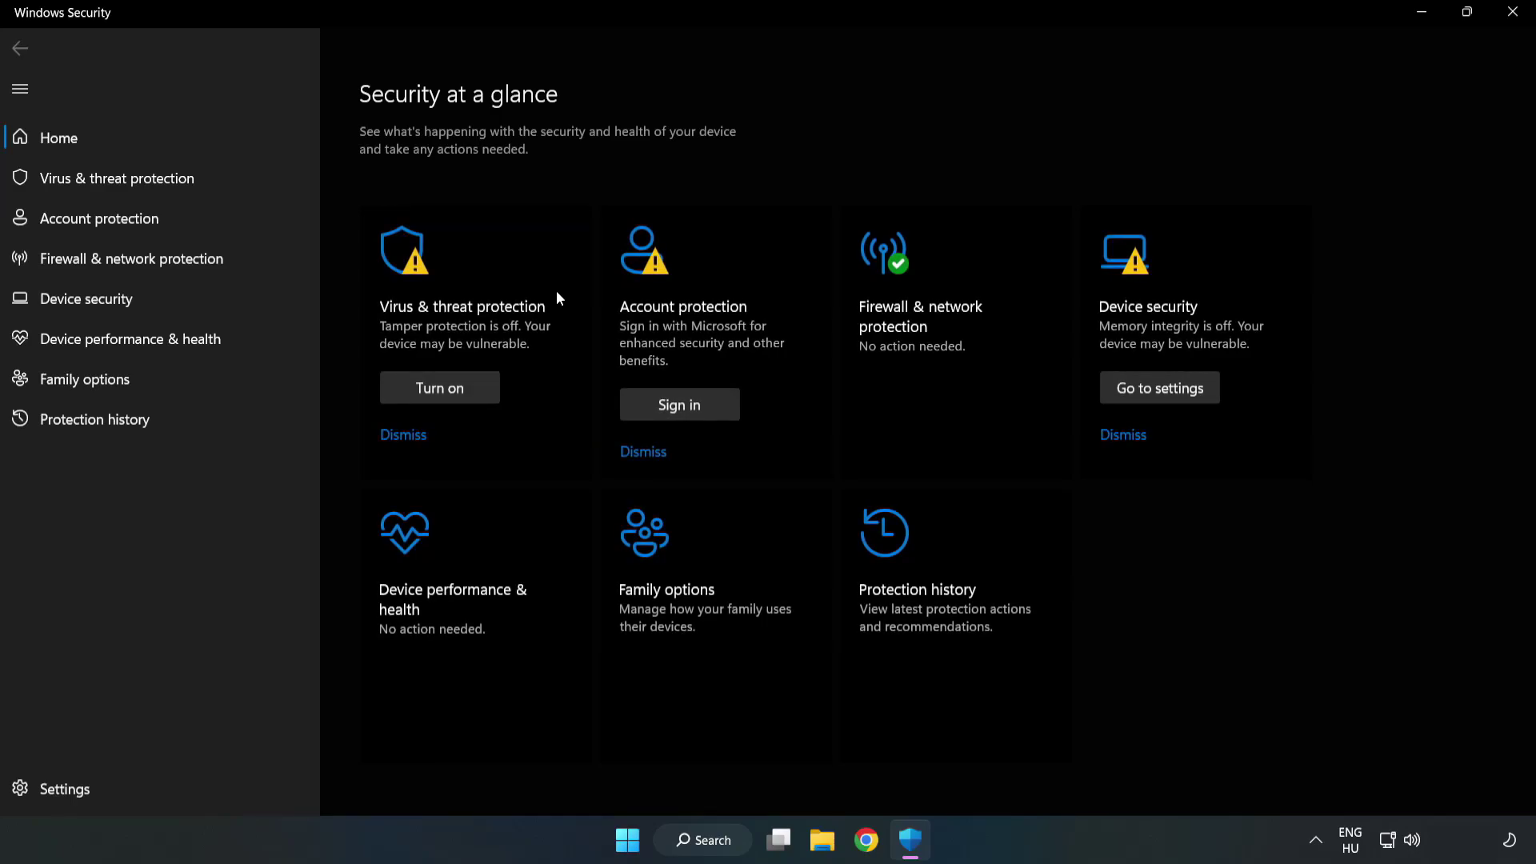
Go through Virus & threat protection settings to the empty Defender Exclusions page.
{"action": "left_click", "coordinate": [101, 186]}
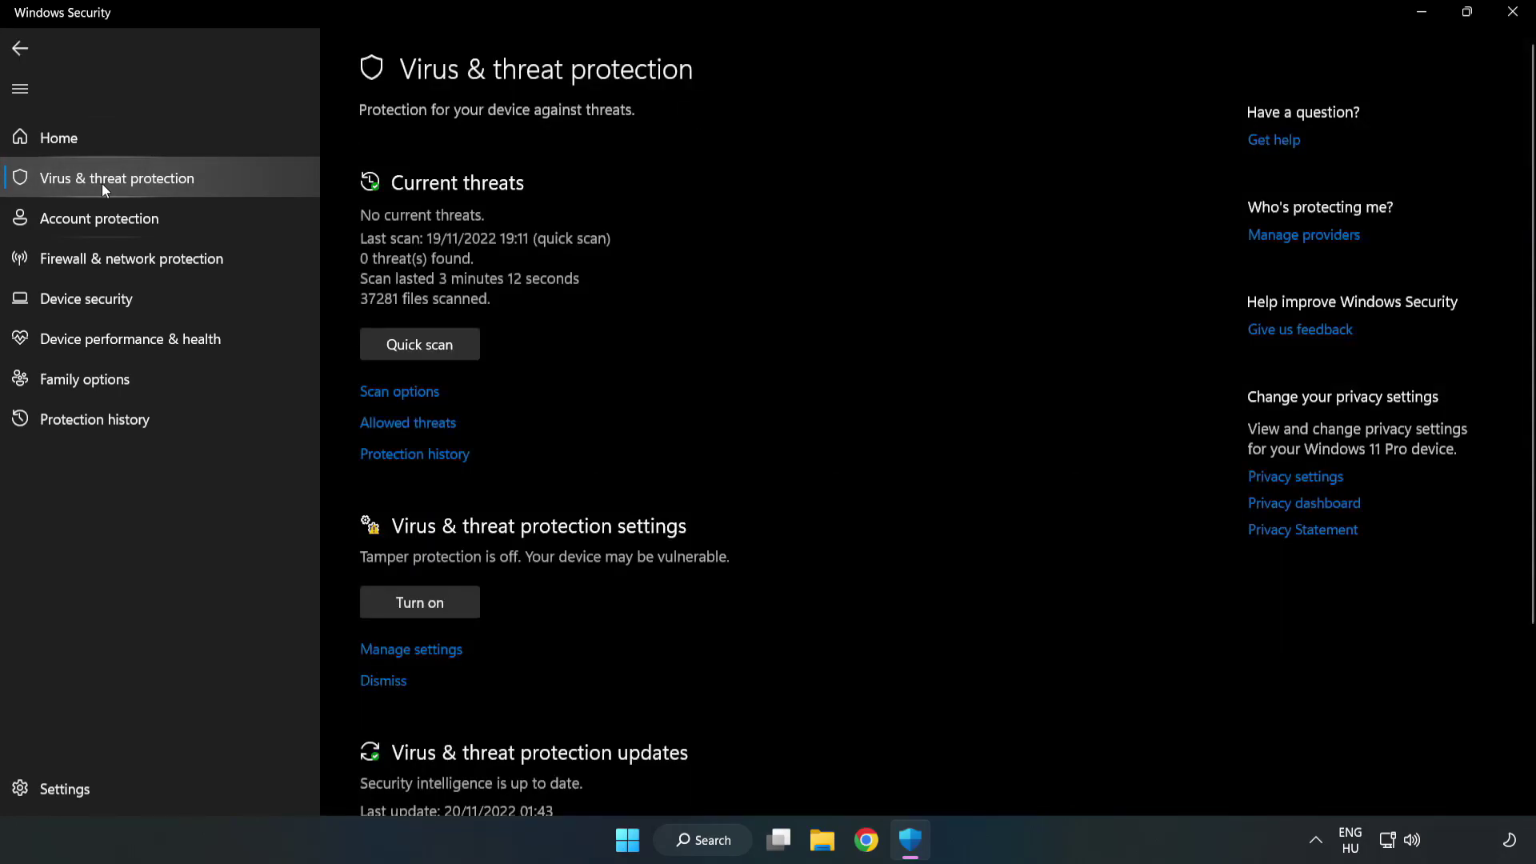
{"action": "scroll", "coordinate": [800, 309], "scroll_direction": "down", "scroll_amount": 3}
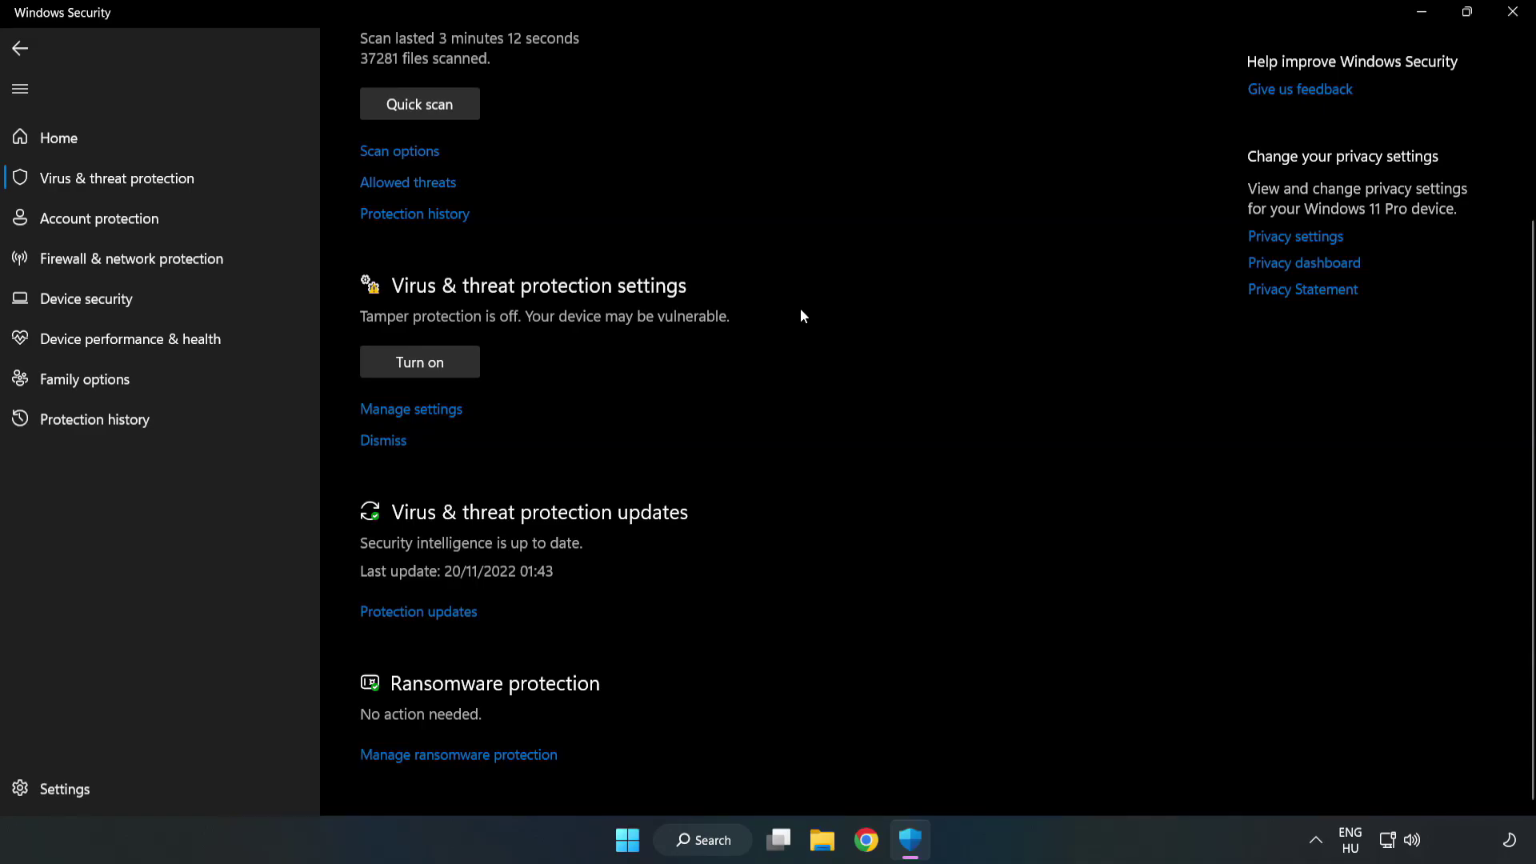
{"action": "left_click", "coordinate": [419, 411]}
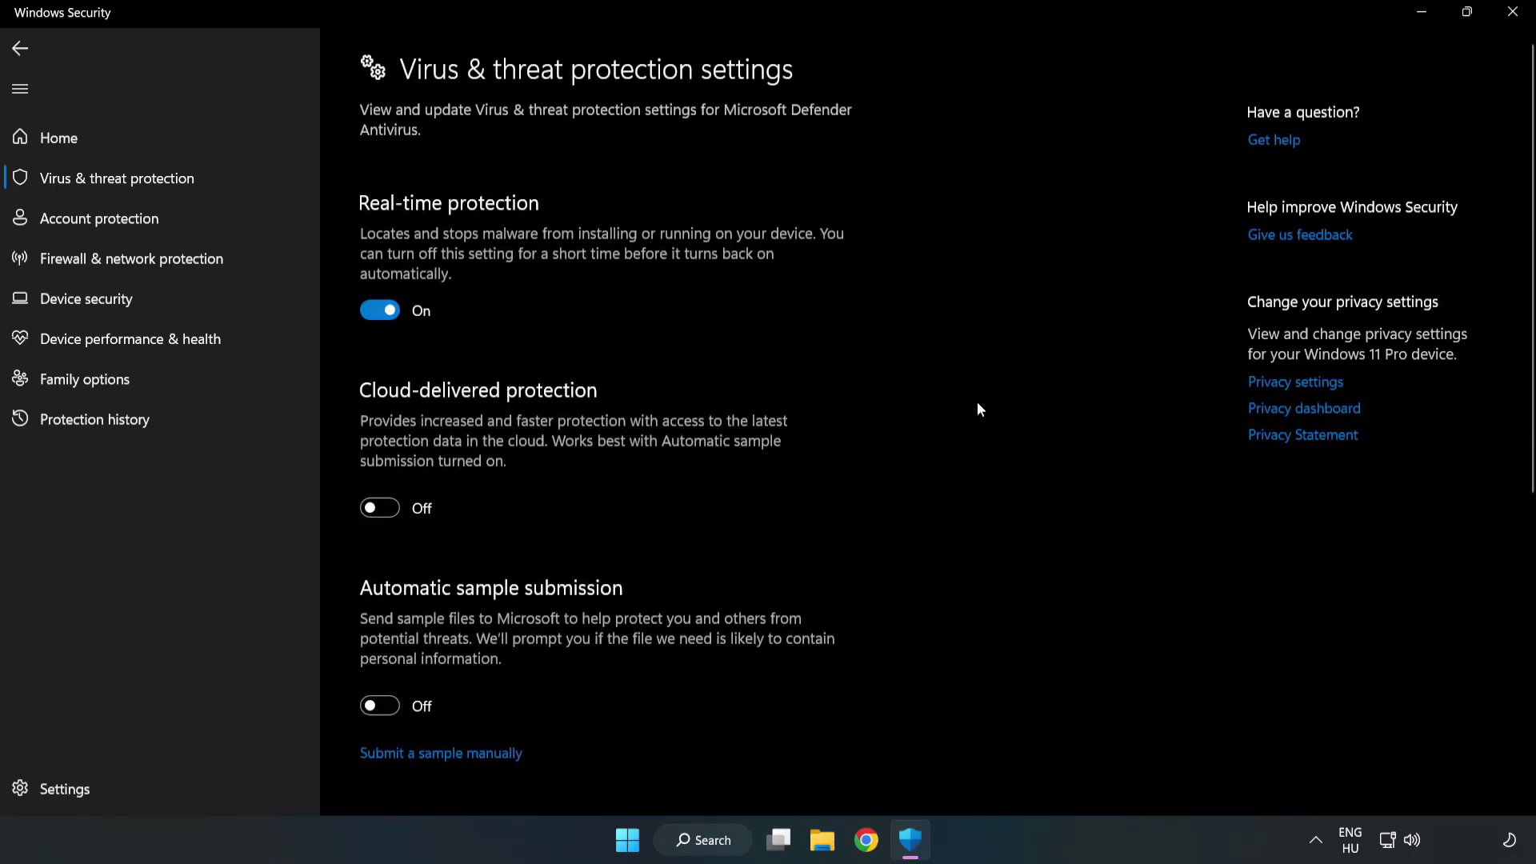
{"action": "scroll", "coordinate": [978, 404], "scroll_direction": "down", "scroll_amount": 5}
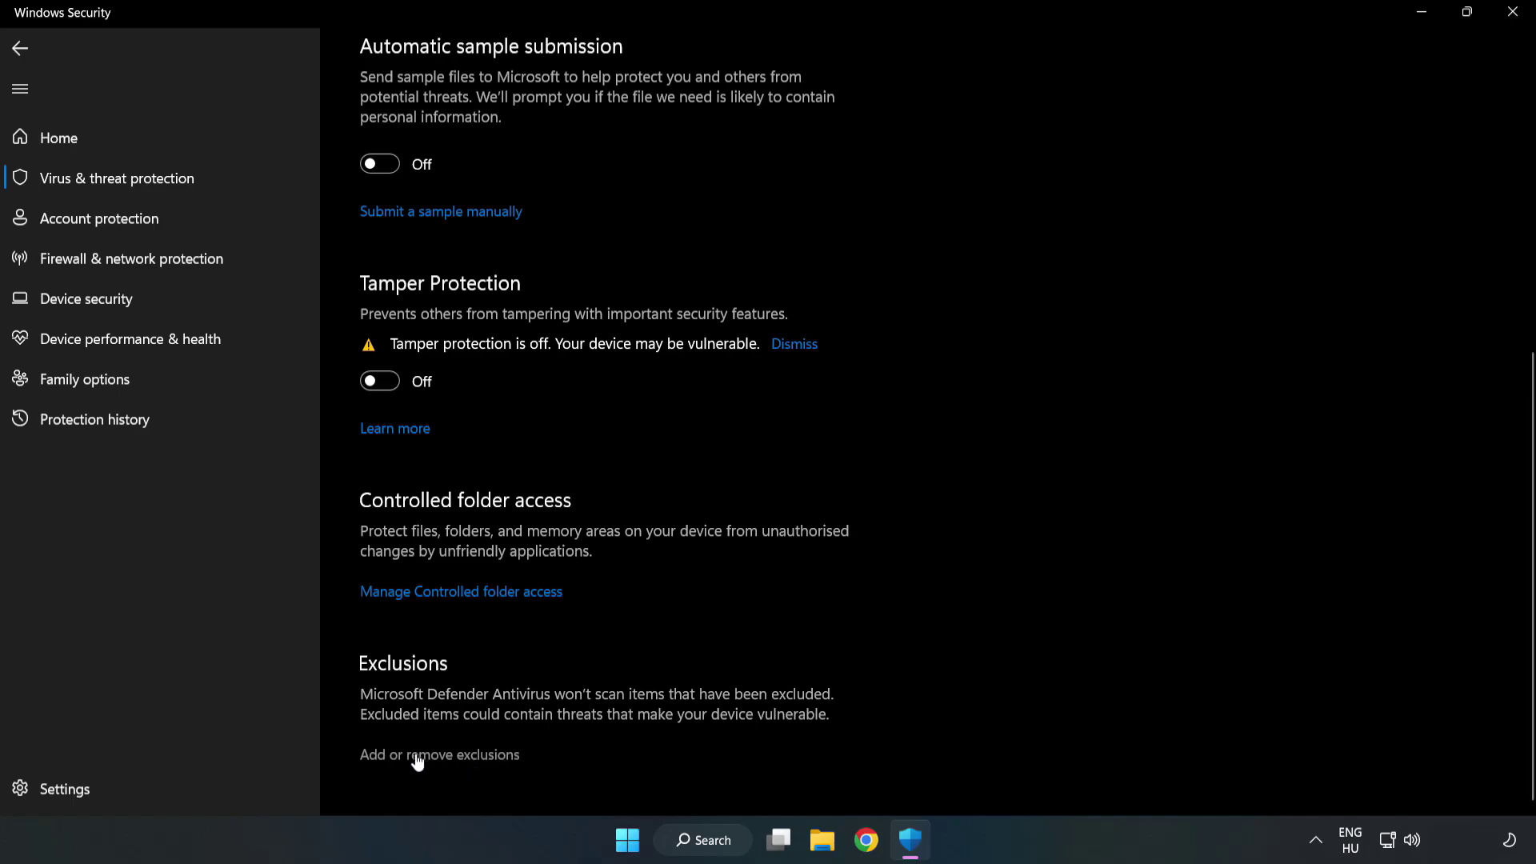
{"action": "left_click", "coordinate": [456, 757]}
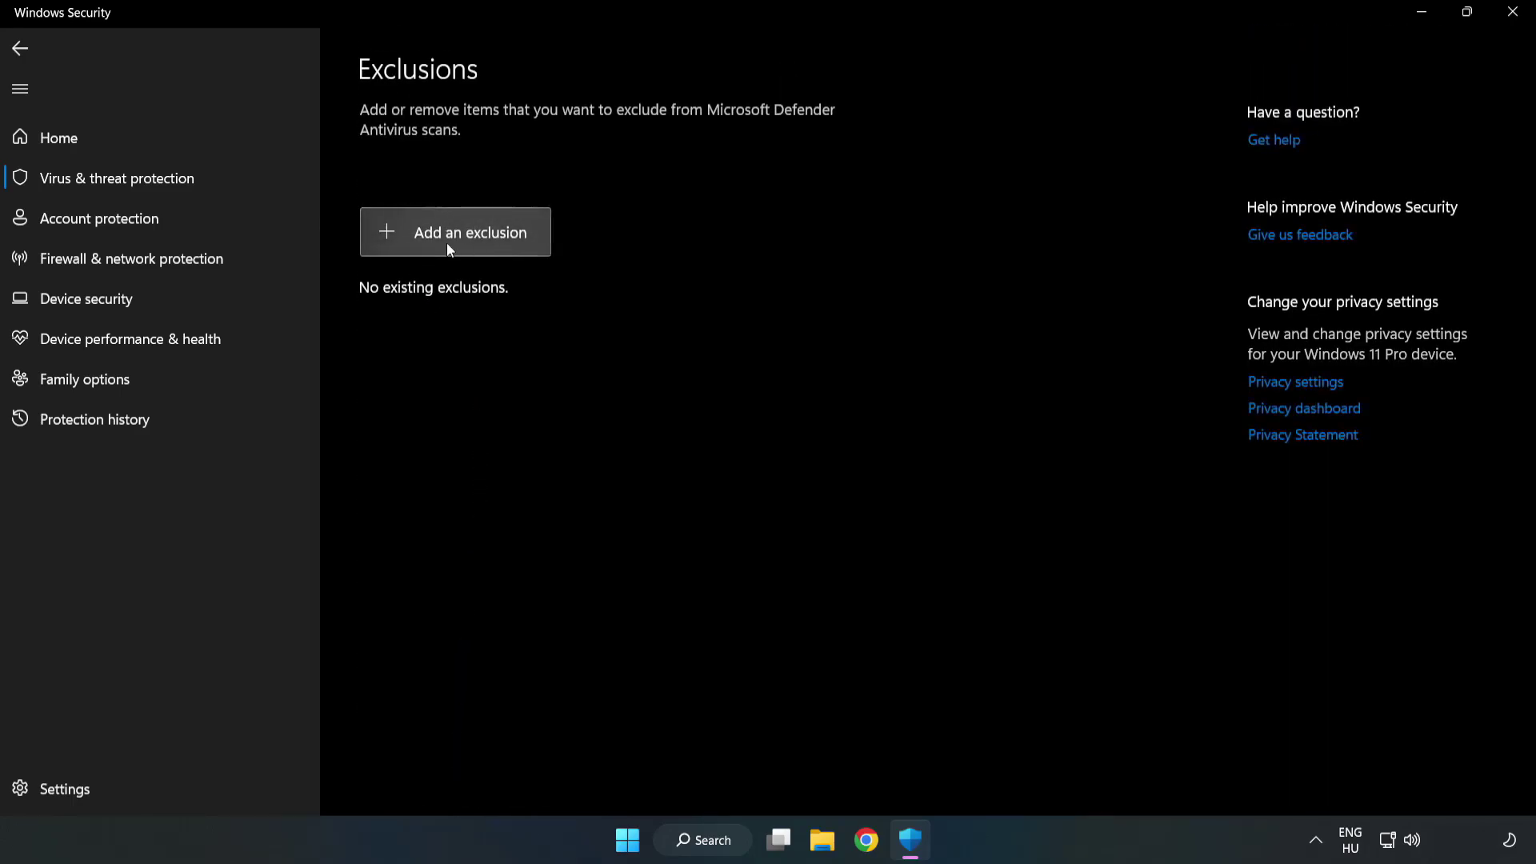
Add a file exclusion using the shortcut in C:\Program Files (x86)\NOT WORKING APP, excluding chrome.exe.
{"action": "left_click", "coordinate": [472, 243]}
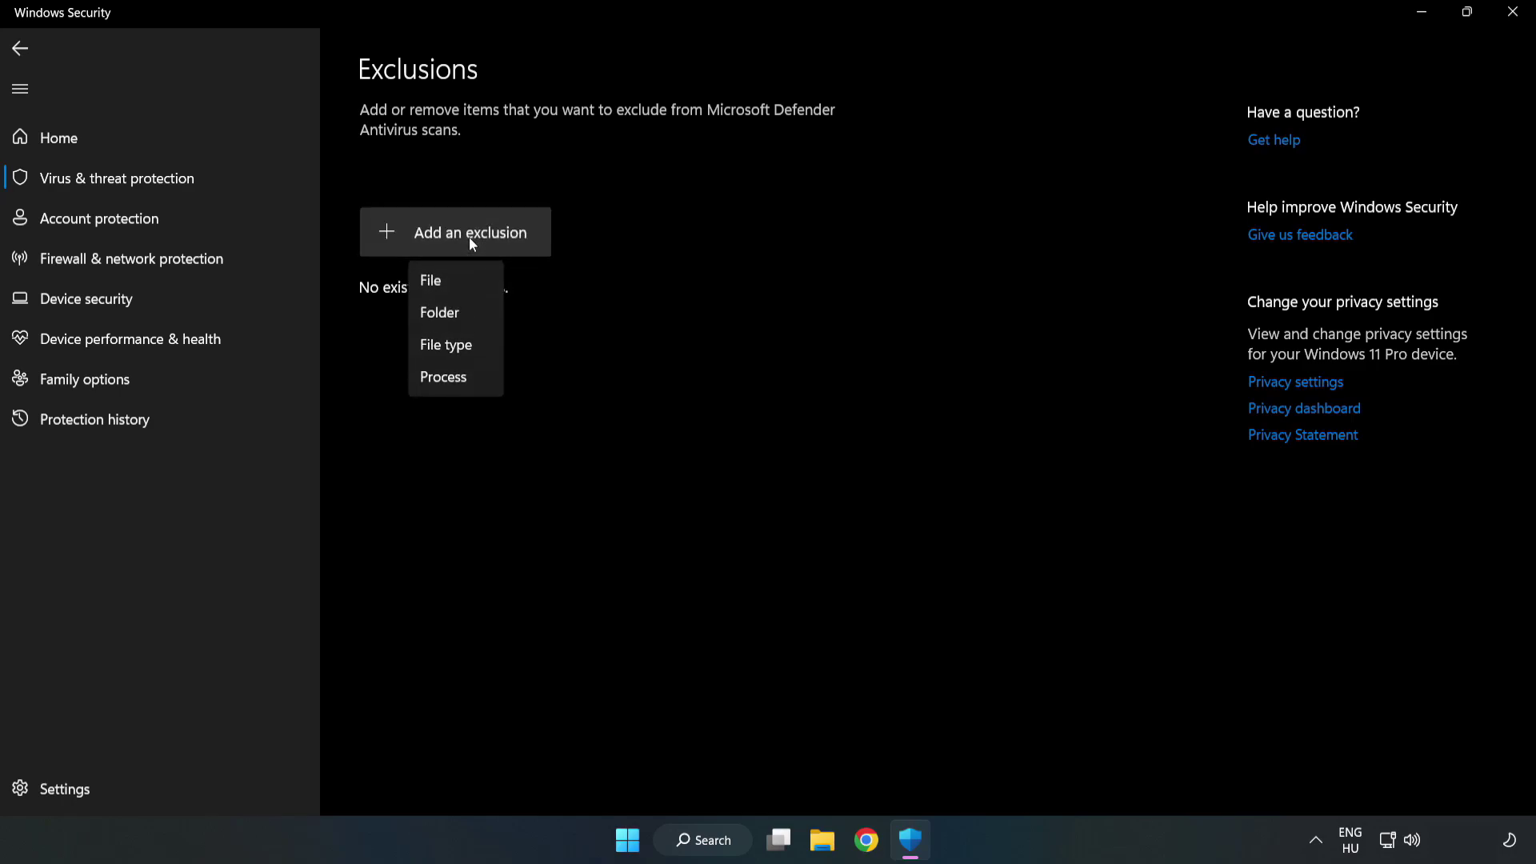
{"action": "left_click", "coordinate": [439, 286]}
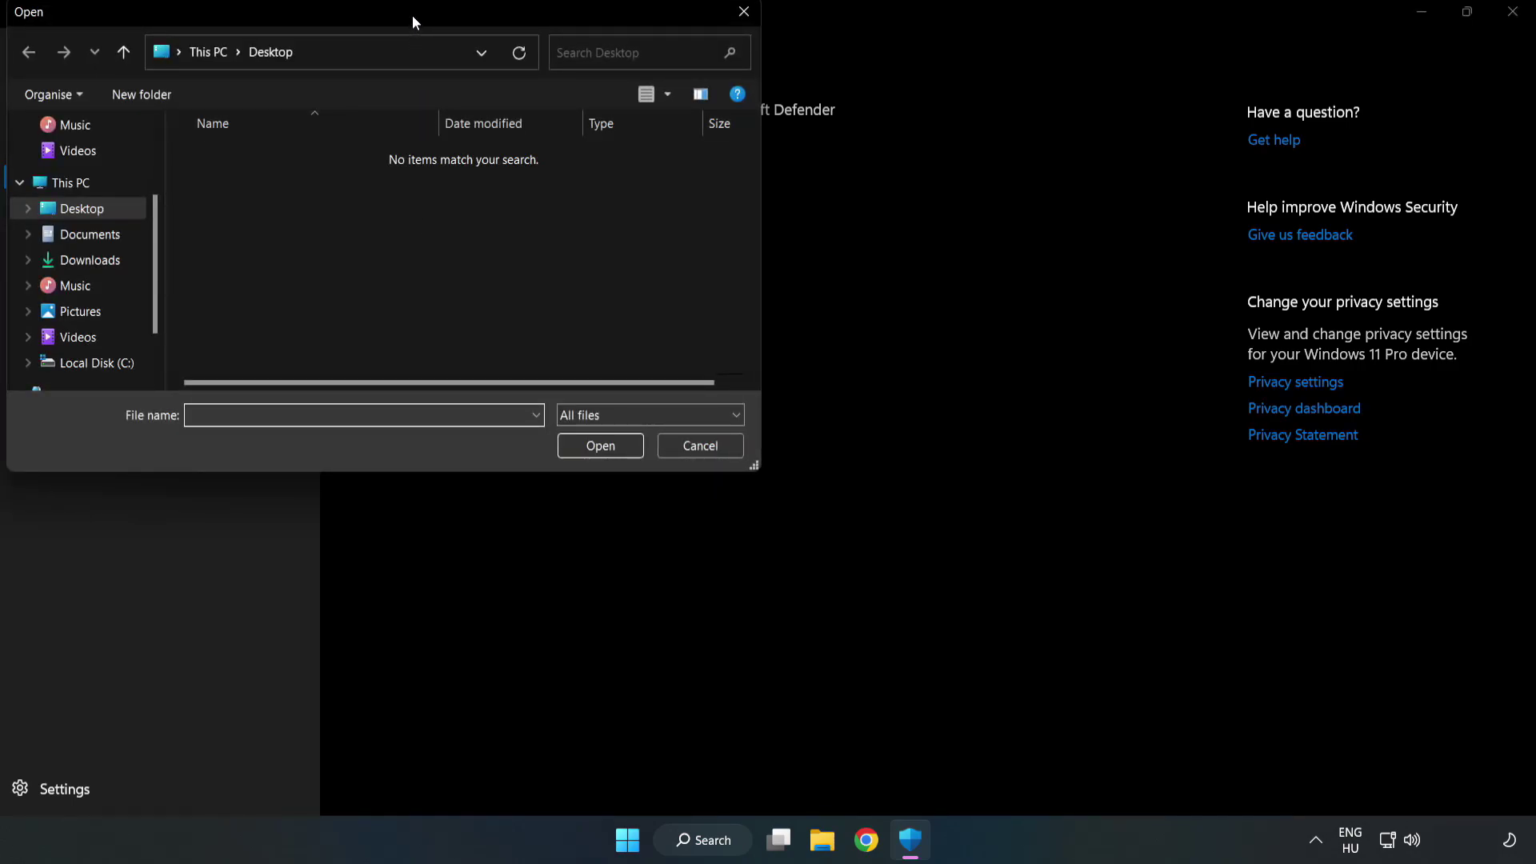
{"action": "left_click_drag", "start_coordinate": [413, 22], "coordinate": [708, 178]}
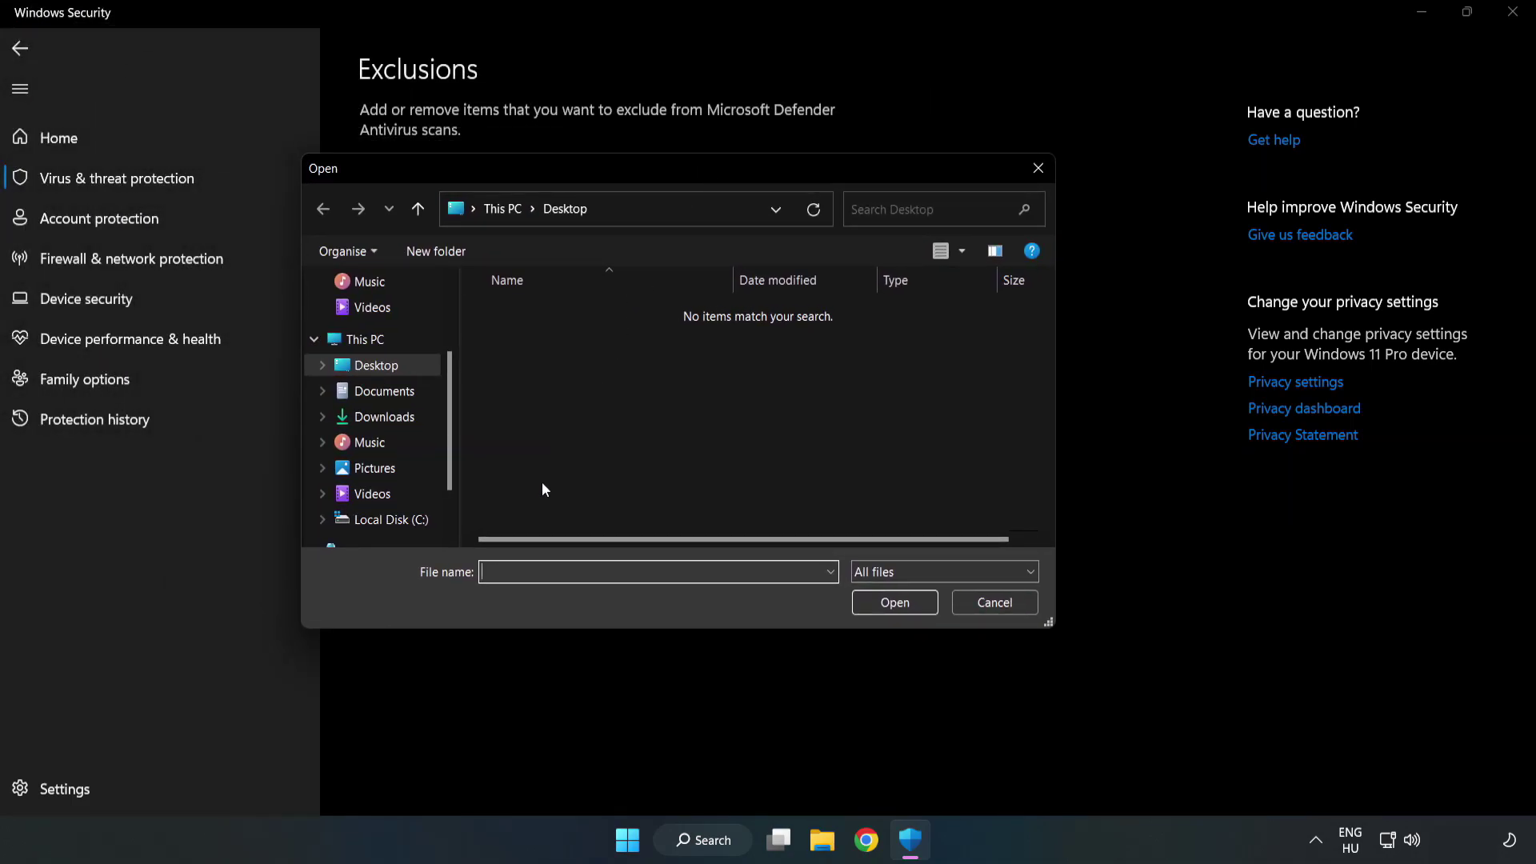
{"action": "left_click", "coordinate": [396, 521]}
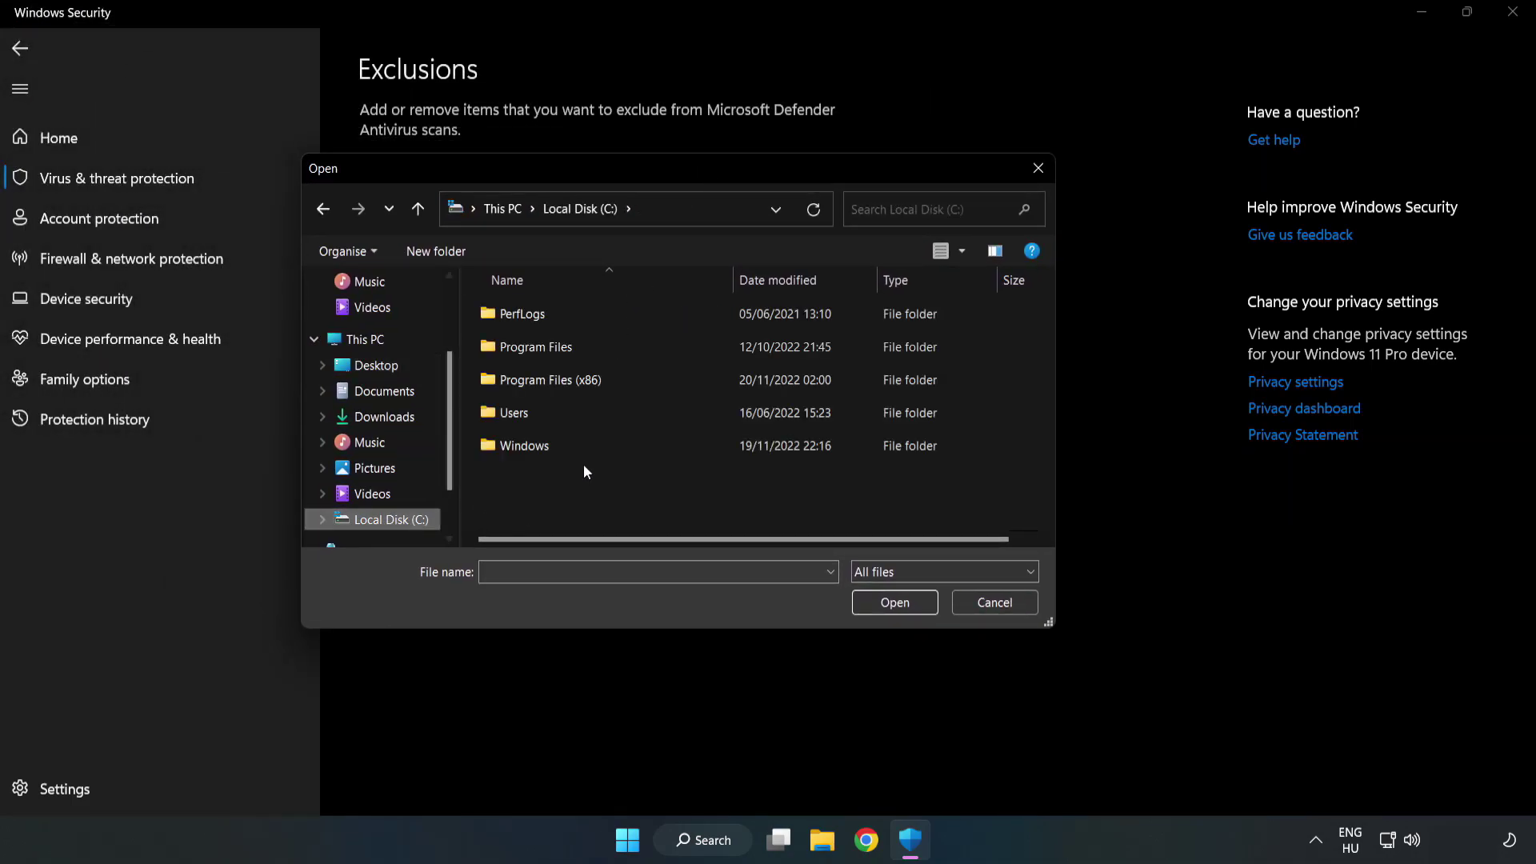
{"action": "double_click", "coordinate": [603, 382]}
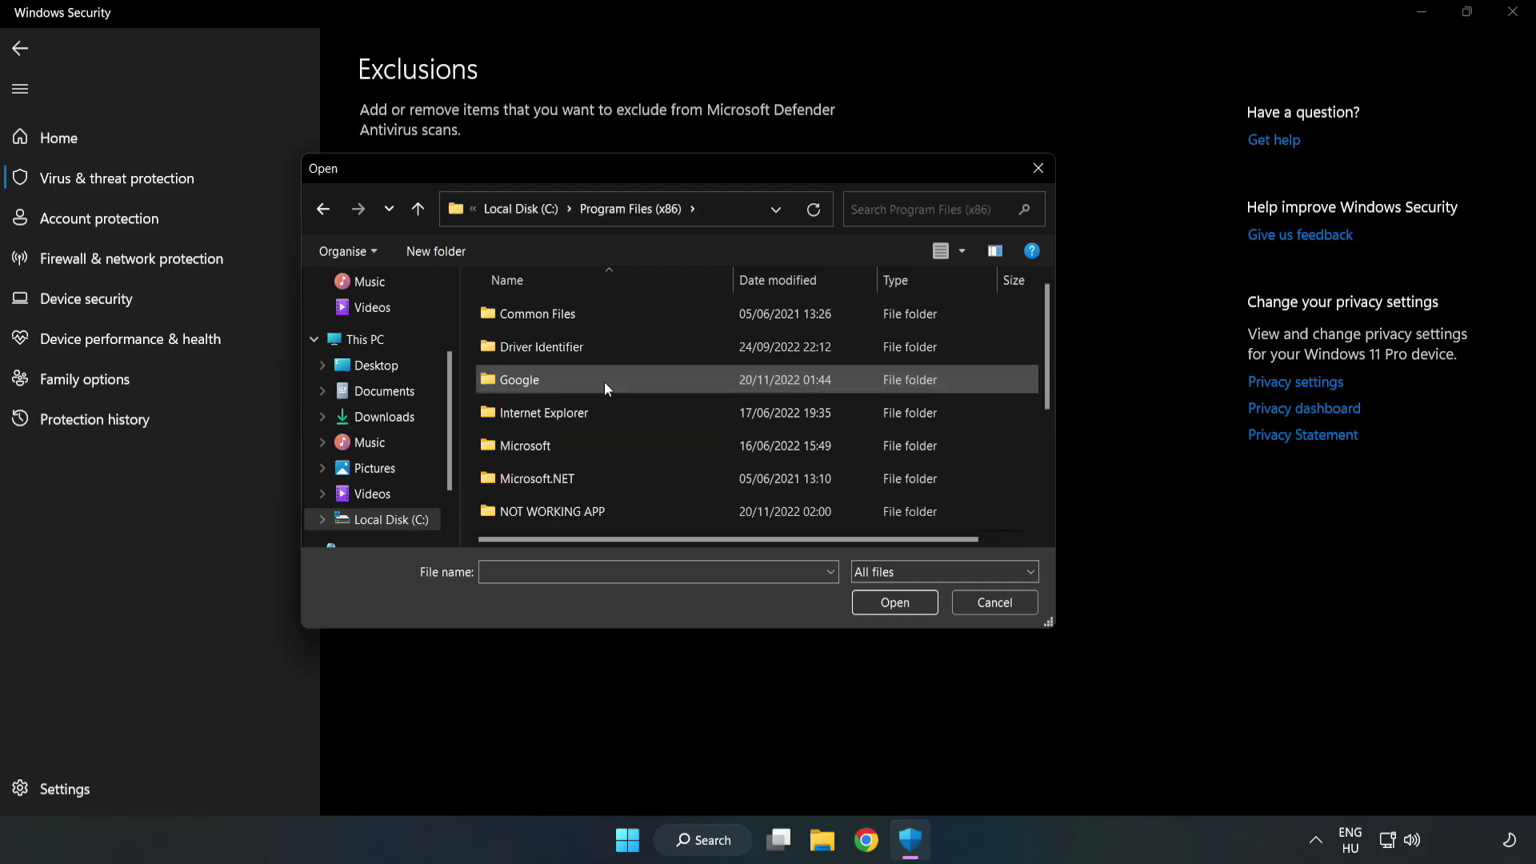
{"action": "double_click", "coordinate": [605, 513]}
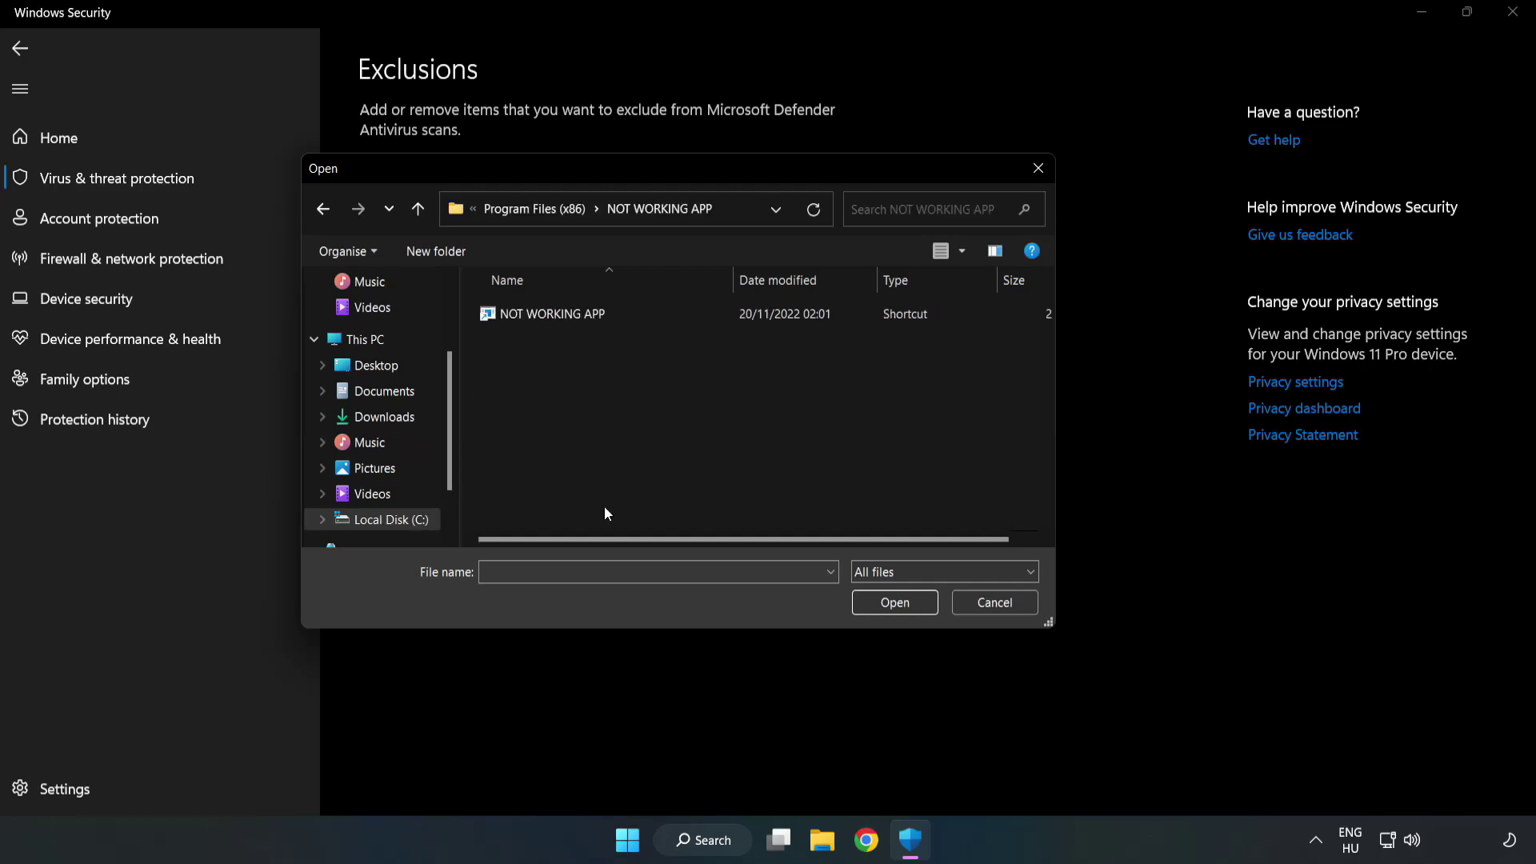
{"action": "left_click", "coordinate": [541, 321]}
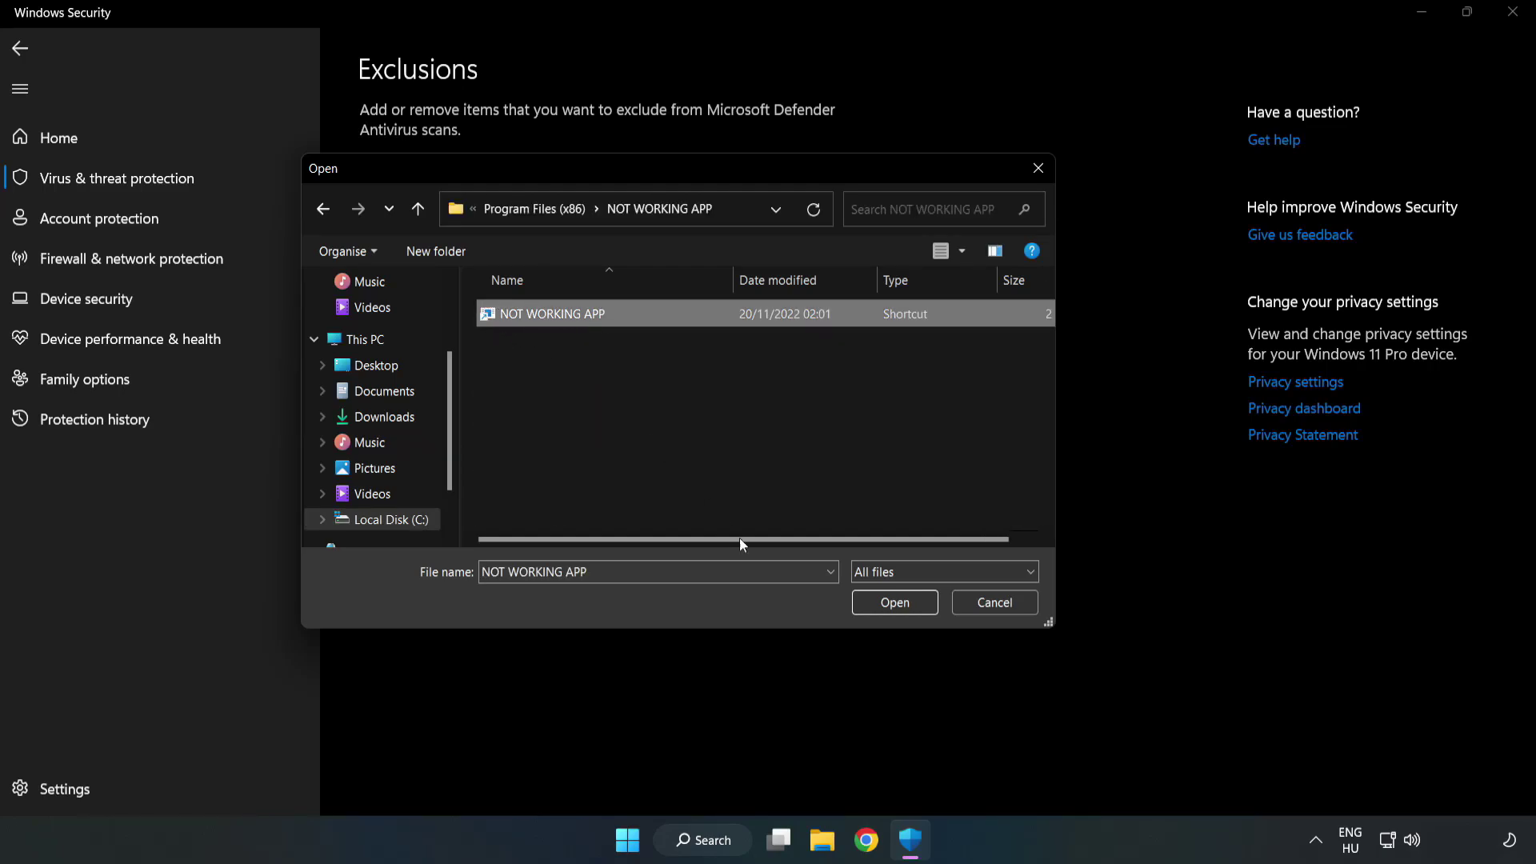
{"action": "left_click", "coordinate": [895, 605]}
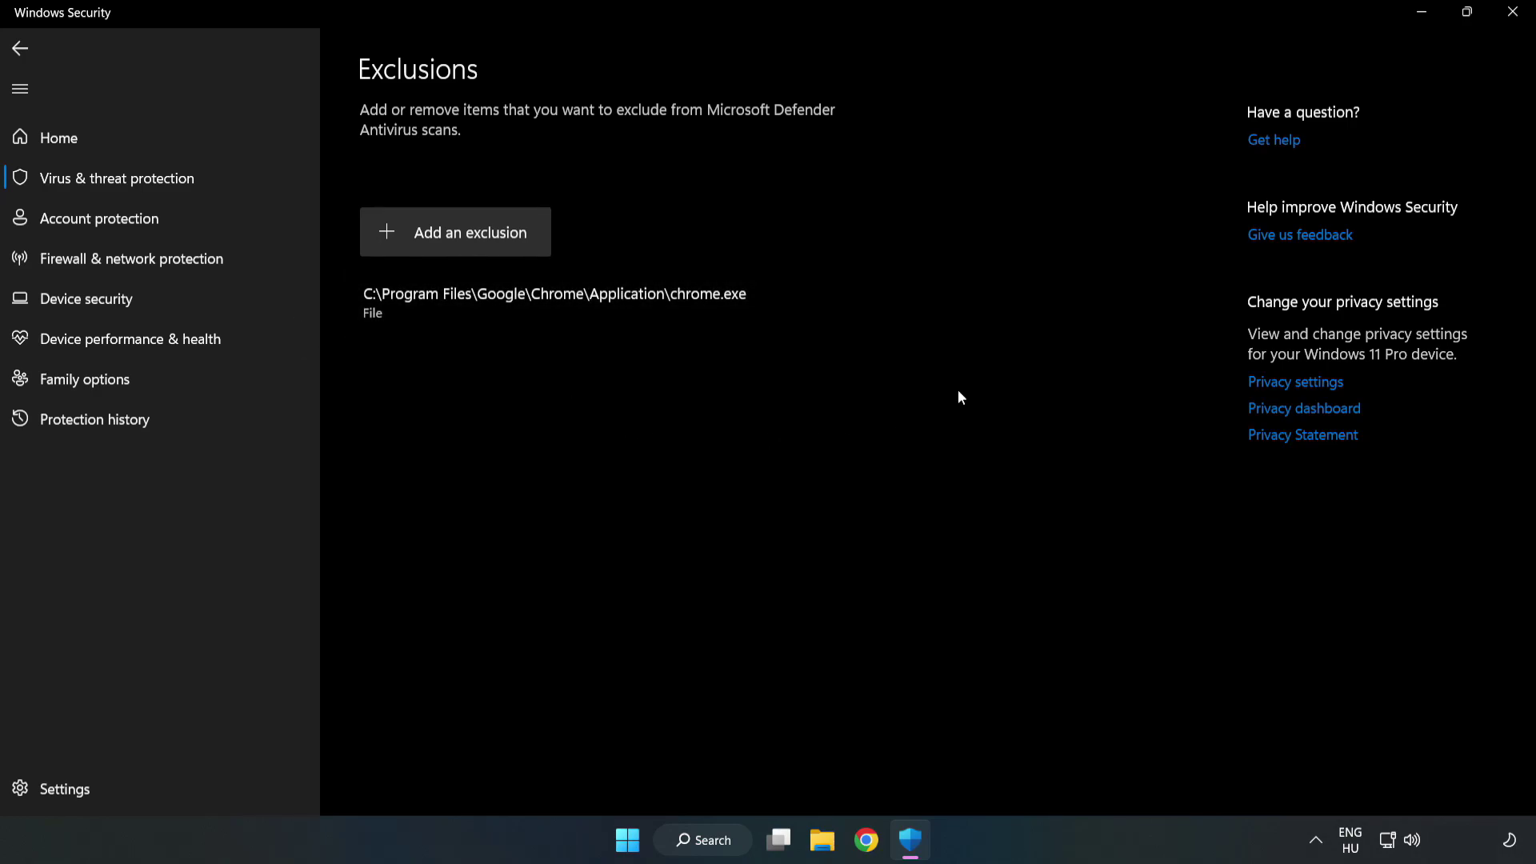
Close Windows Security and bring up the Start menu's Sleep, Shut down and Restart options.
{"action": "left_click", "coordinate": [1512, 20]}
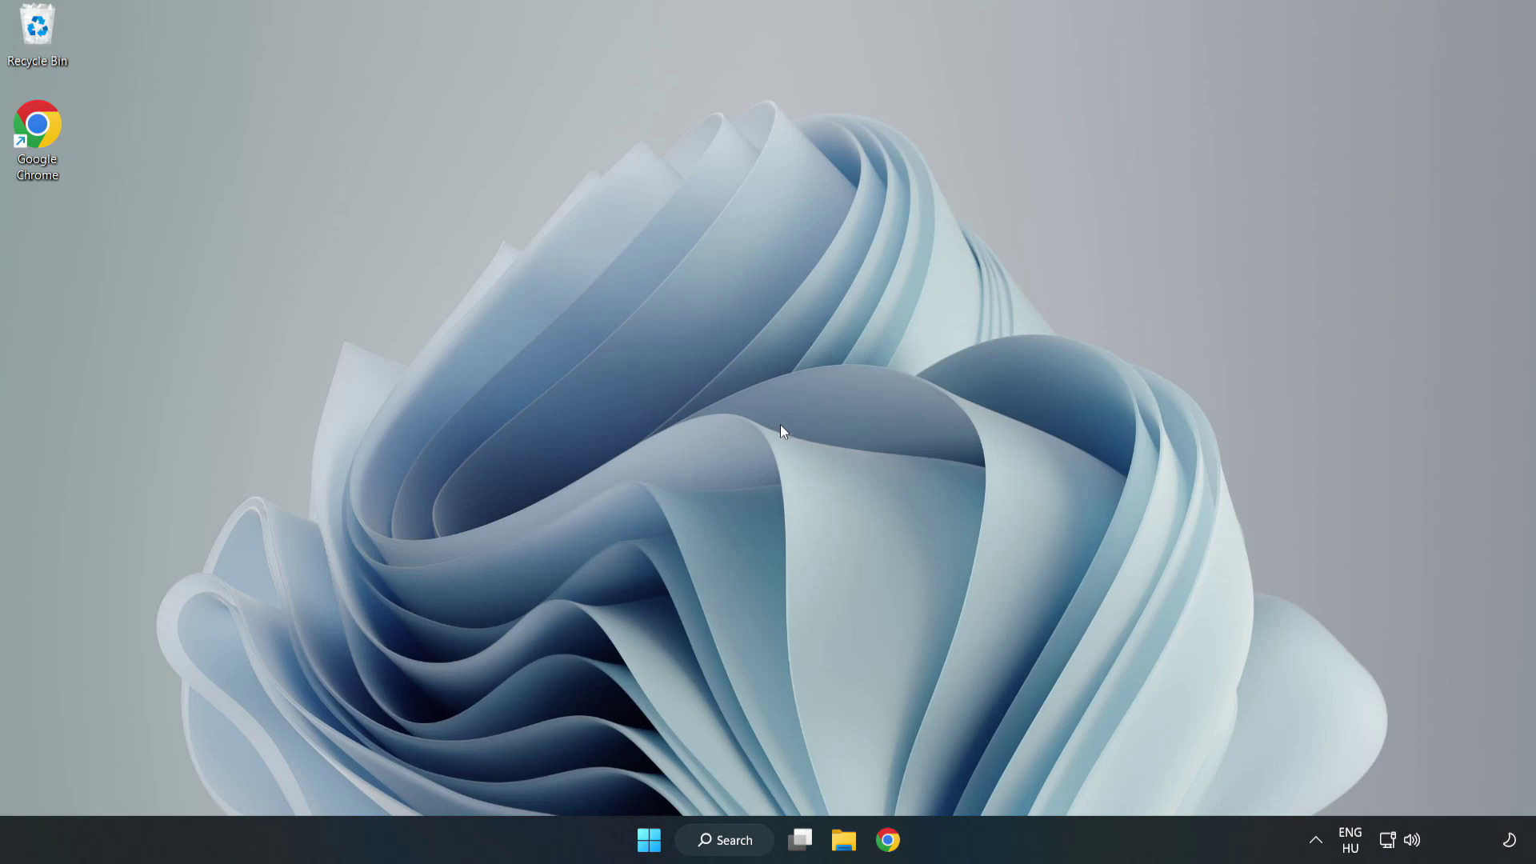
{"action": "left_click", "coordinate": [649, 840]}
{"action": "left_click", "coordinate": [1016, 771]}
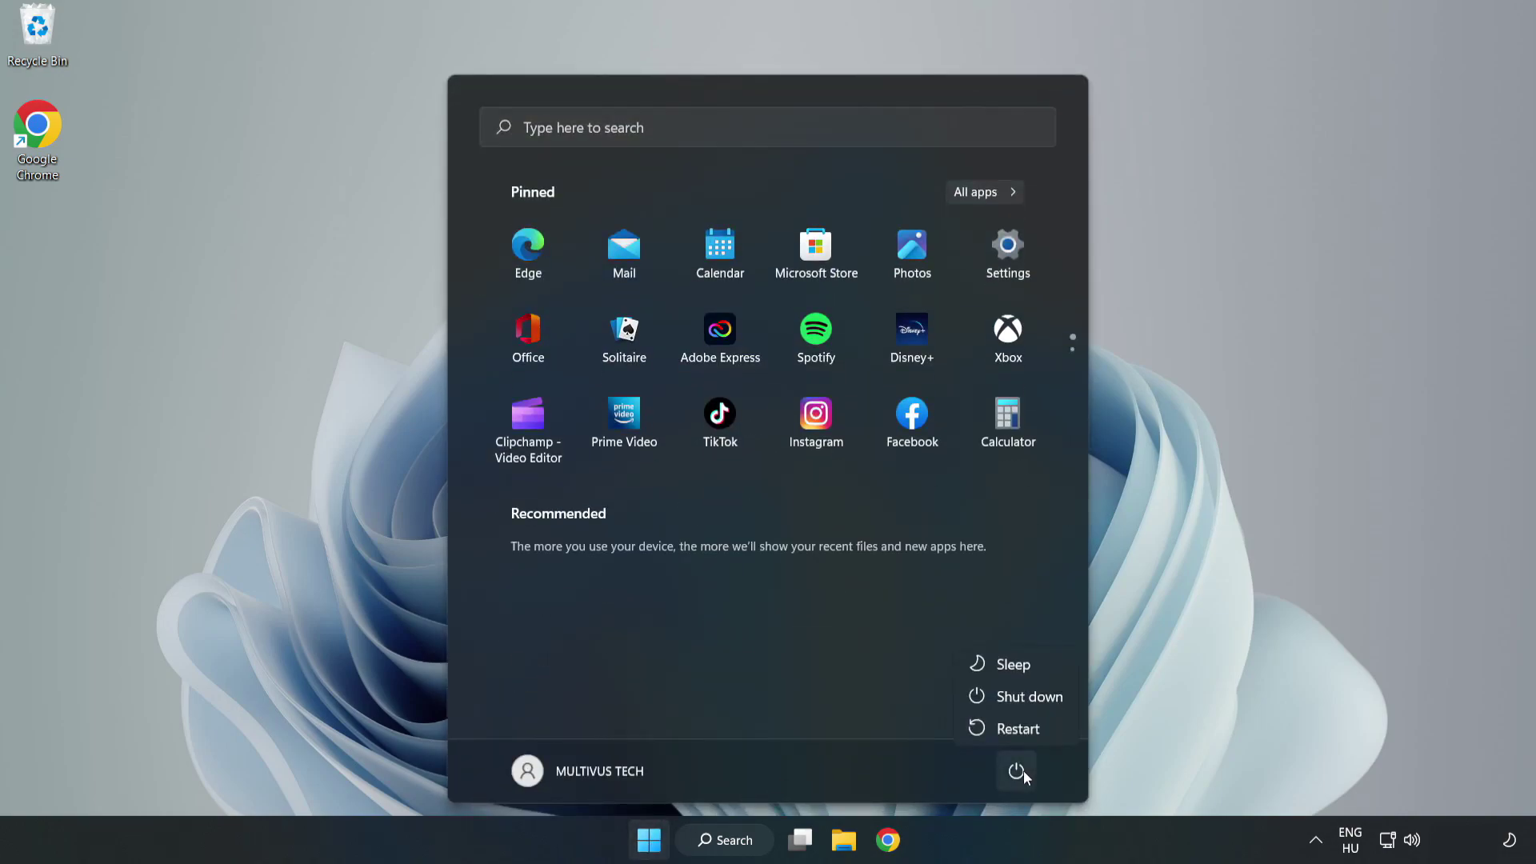